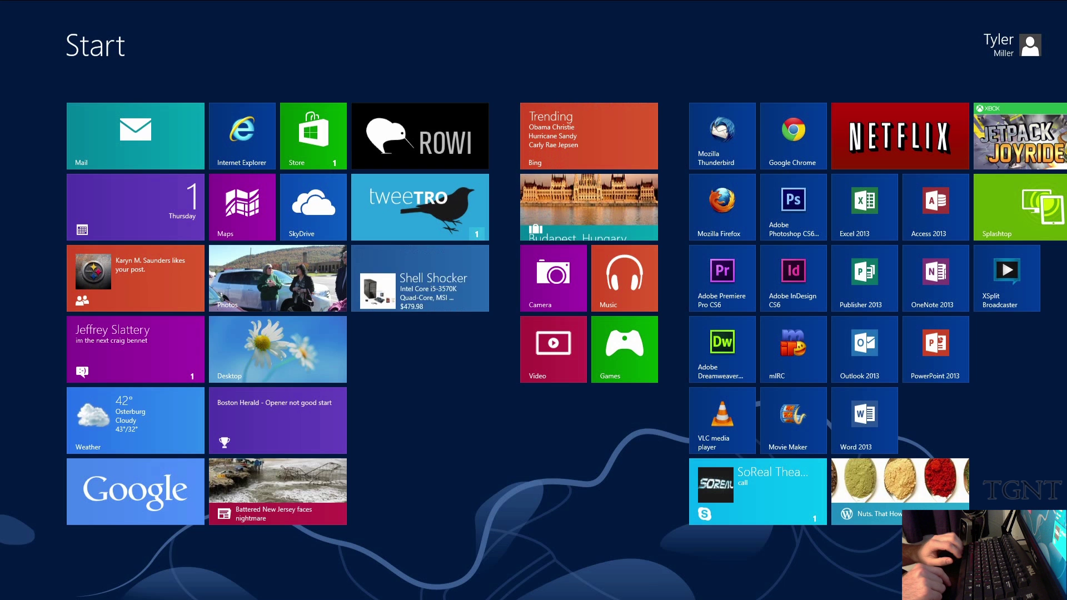
- Toggle between the Start screen and desktop, then show and dismiss the charms and clock
key("super")
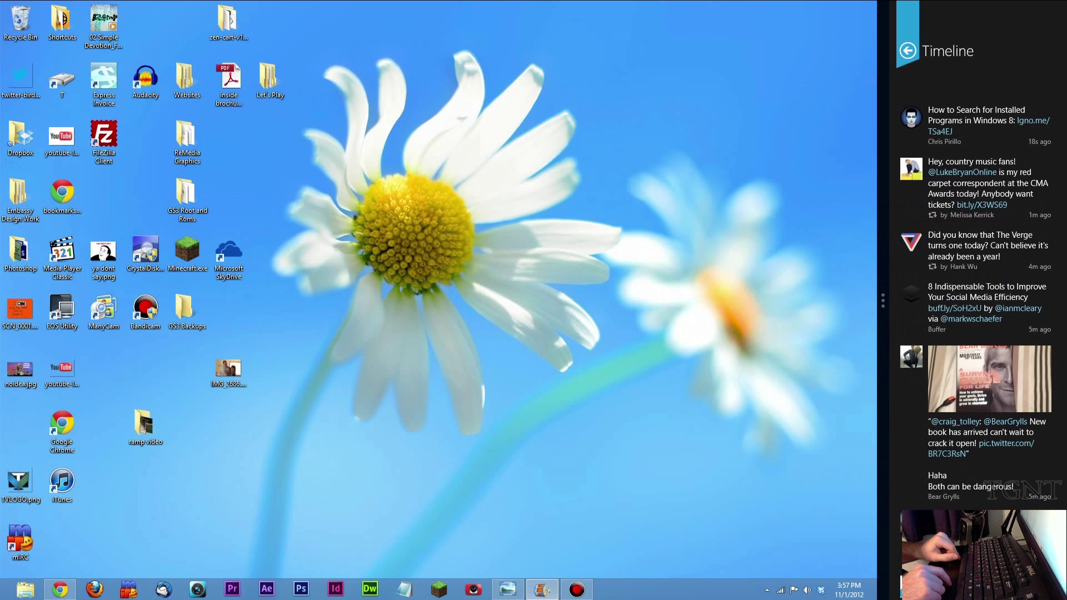
key("super")
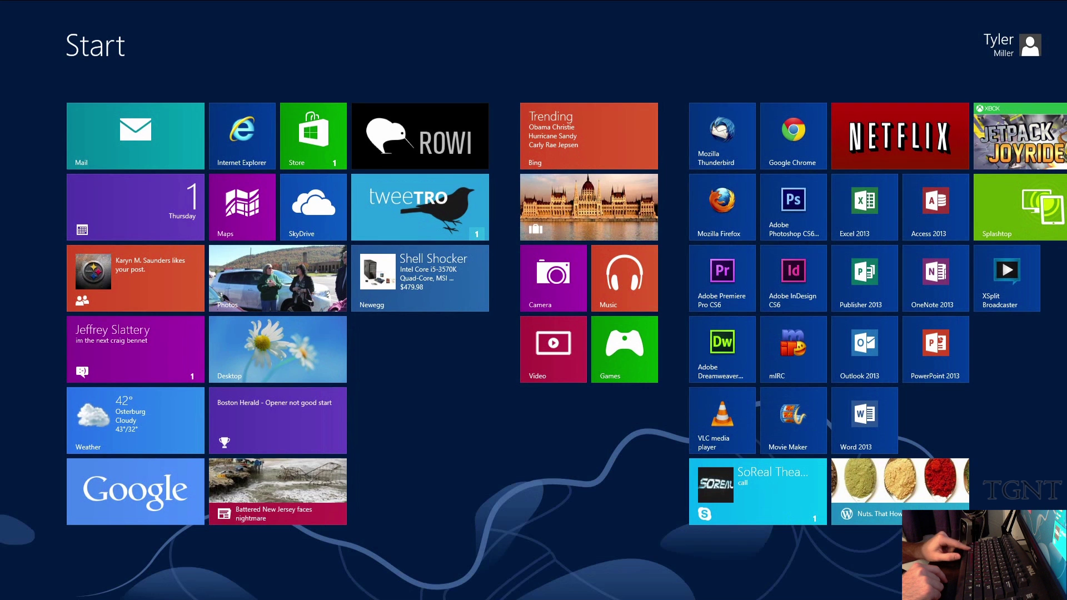
key("super")
key("super")
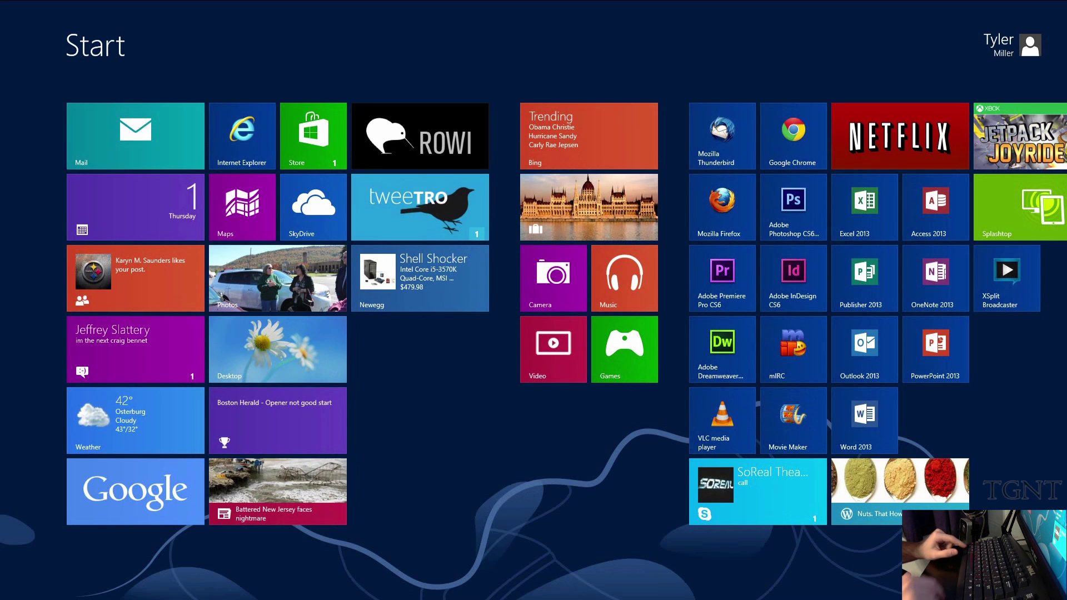
key("super+c")
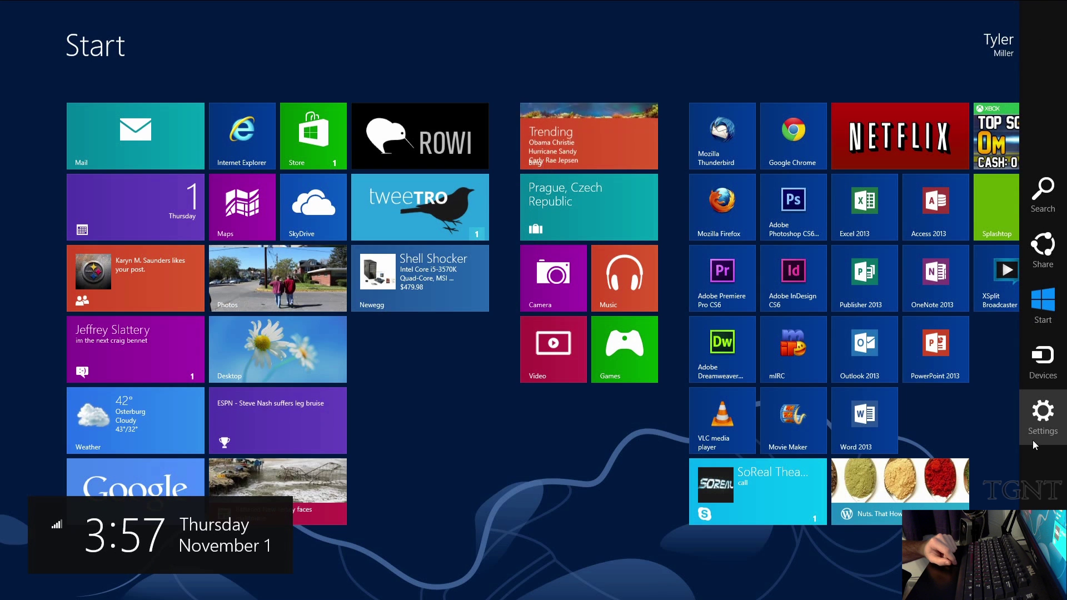
left_click(443, 469)
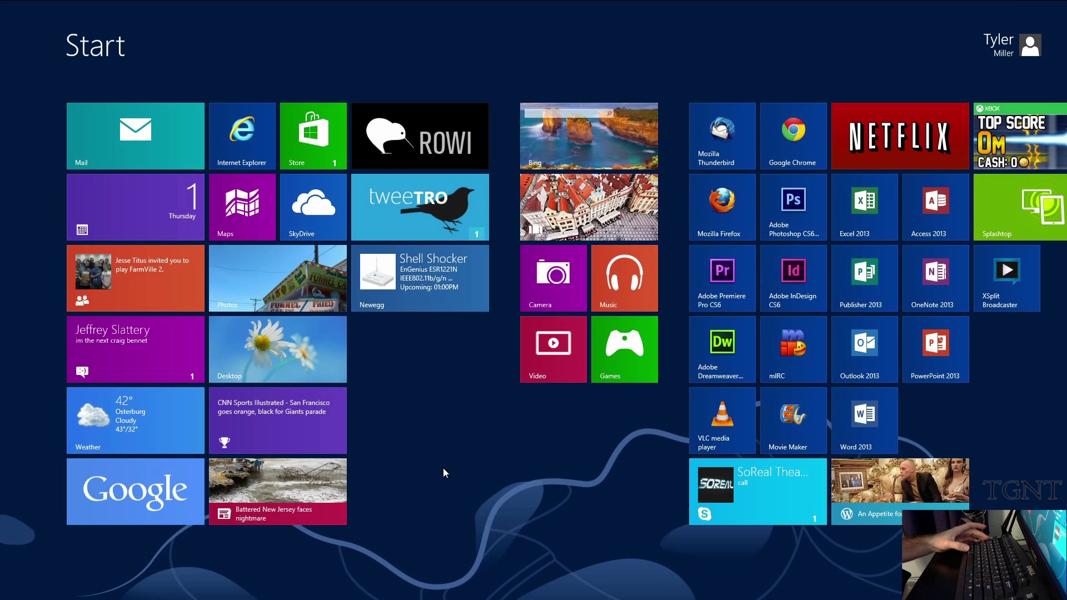
- Switch to Mail with Win+Tab, back to the desktop, then pick Start from running apps
key("super")
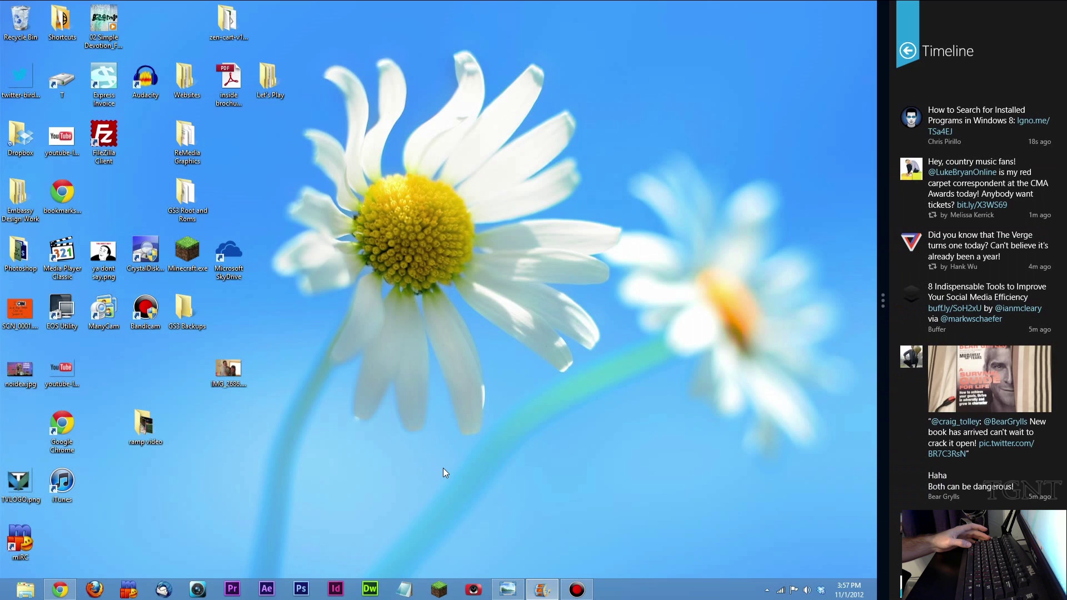
key("super+Tab")
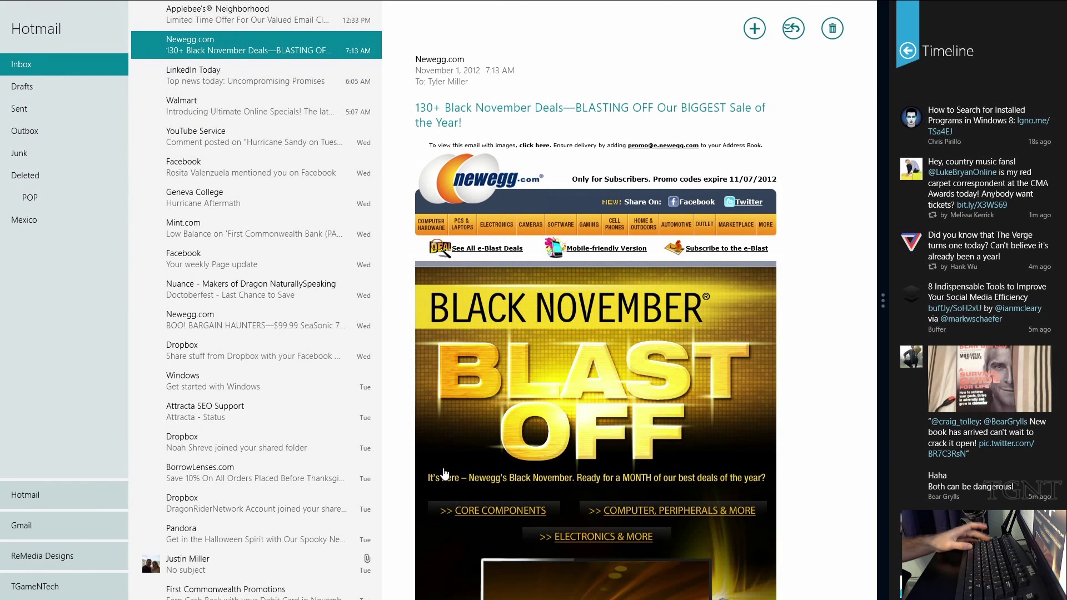
key("super+d")
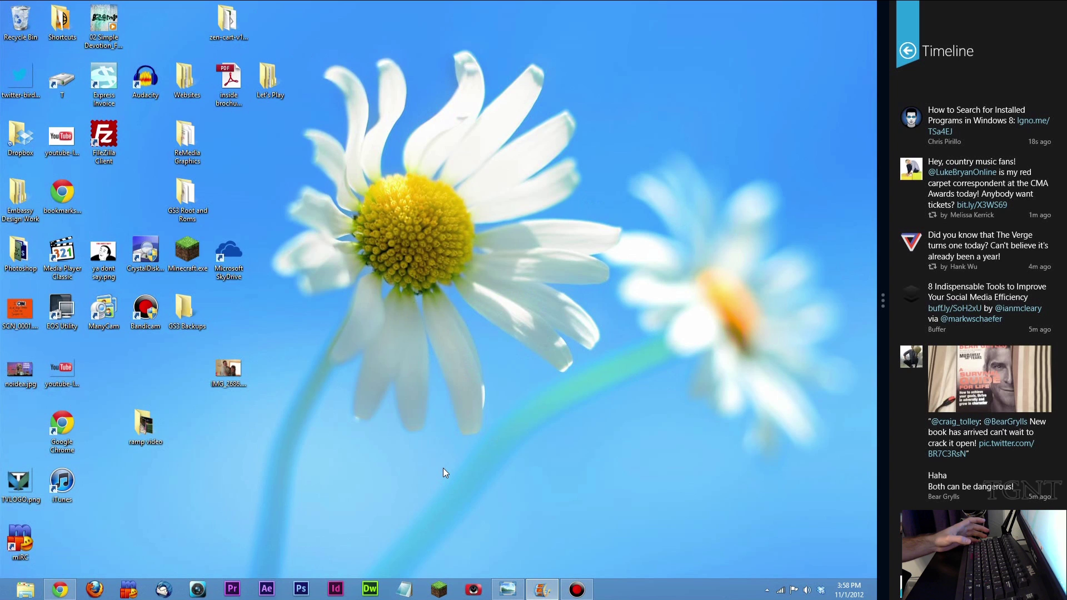
key("super+Tab")
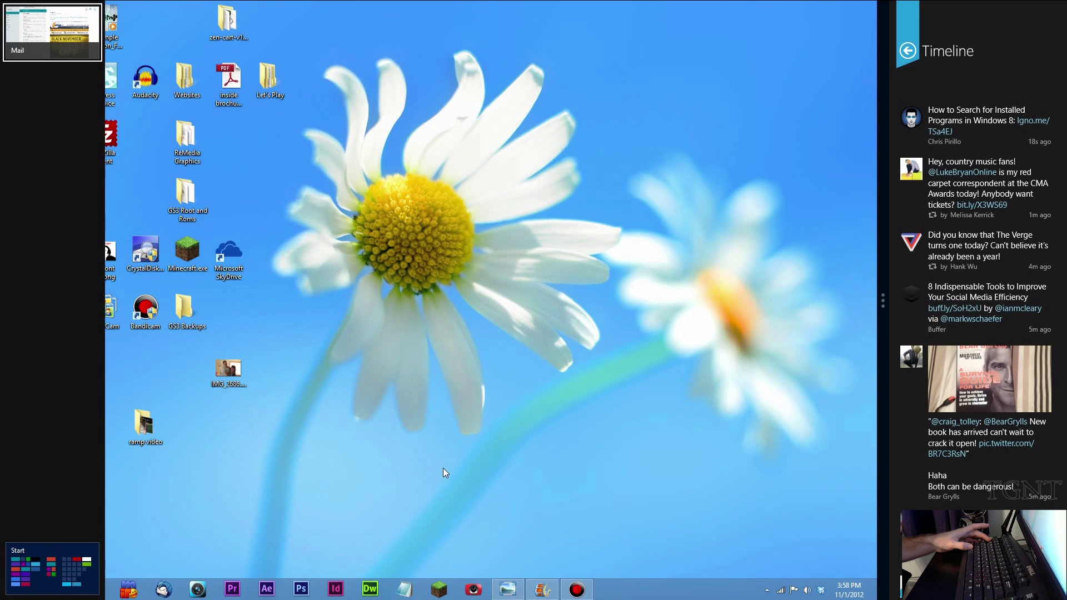
key("super+Tab")
key("super+Tab")
key("super+Tab")
key("super+Tab")
key("super+Tab")
key("super+Tab")
key("super+Tab")
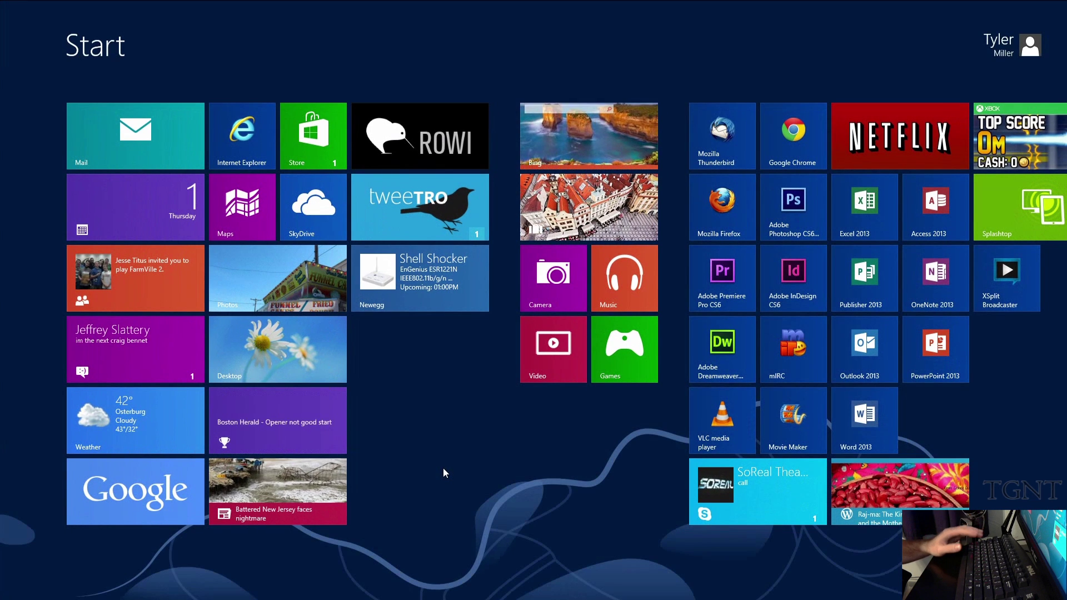
- Show the Start screen's Settings pane with Win+I, then close it back to Start
key("super+i")
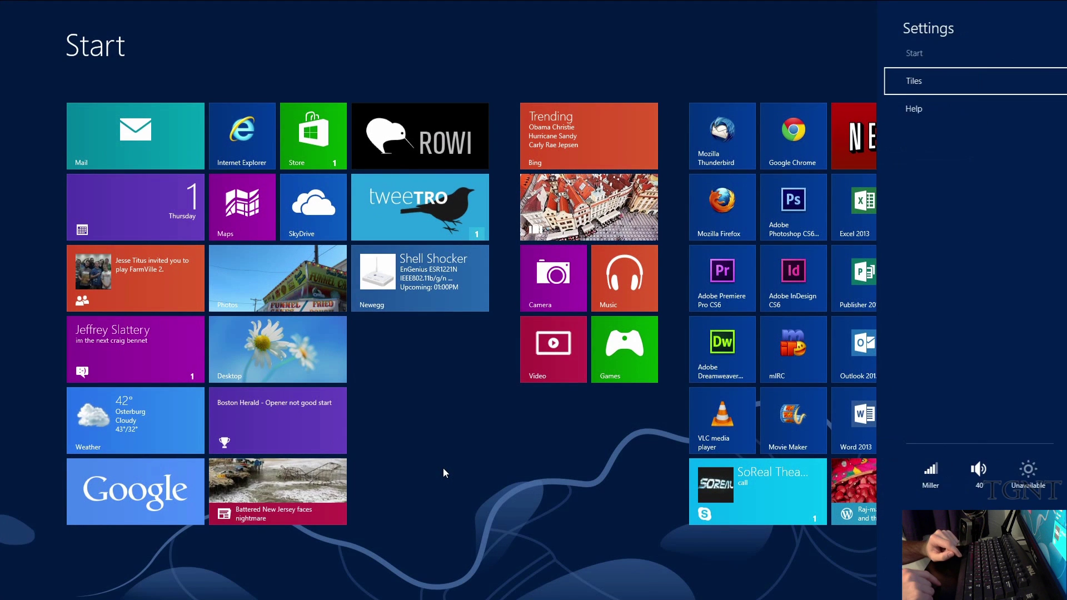
key("super")
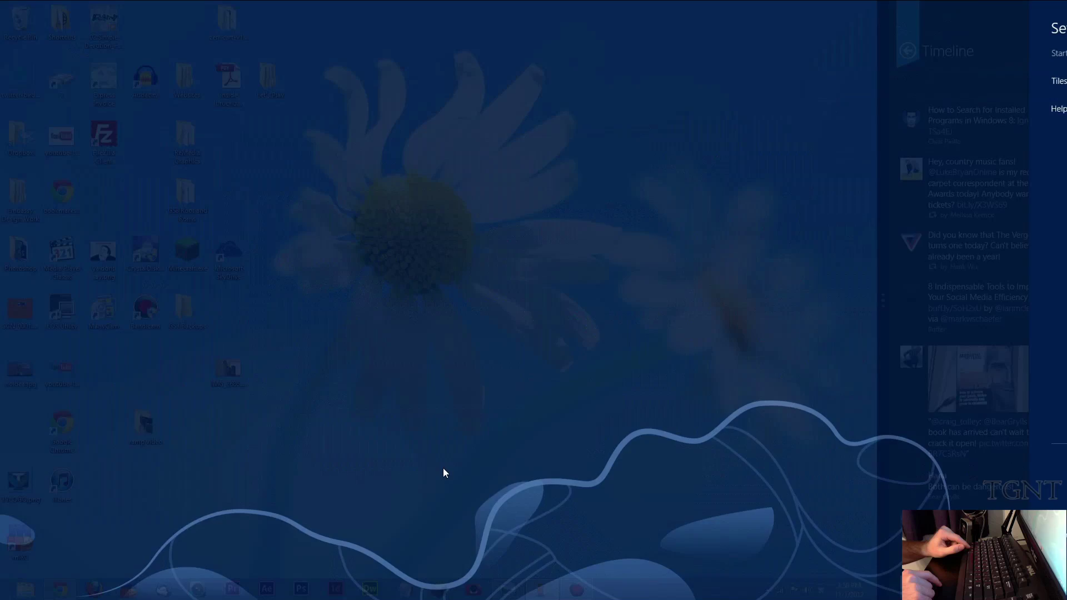
key("super")
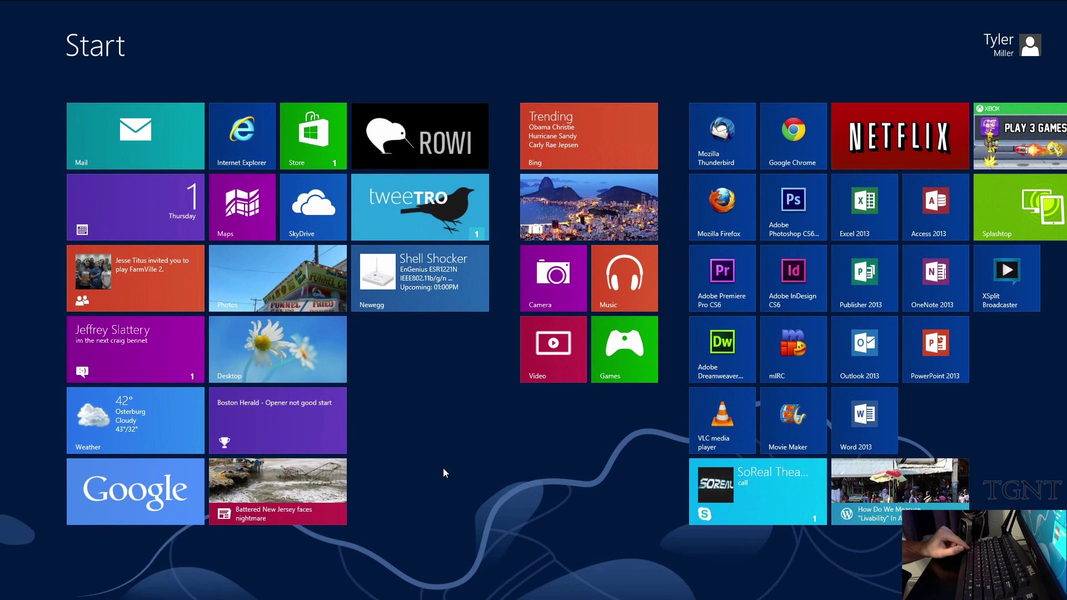
- Show the Share and Devices panes, then open the Apps search listing all installed apps
key("super+h")
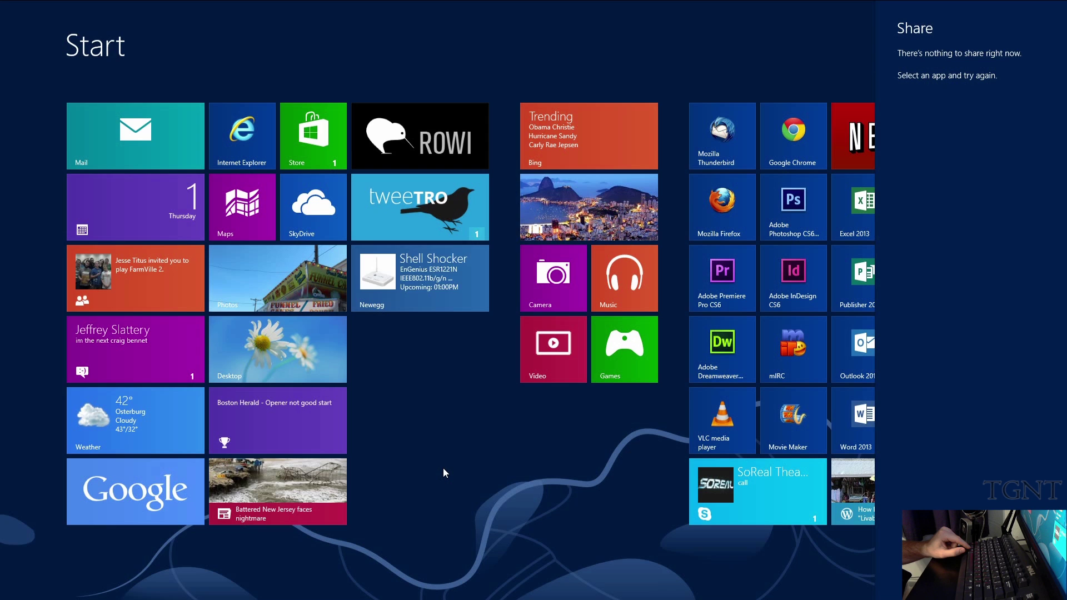
key("super+k")
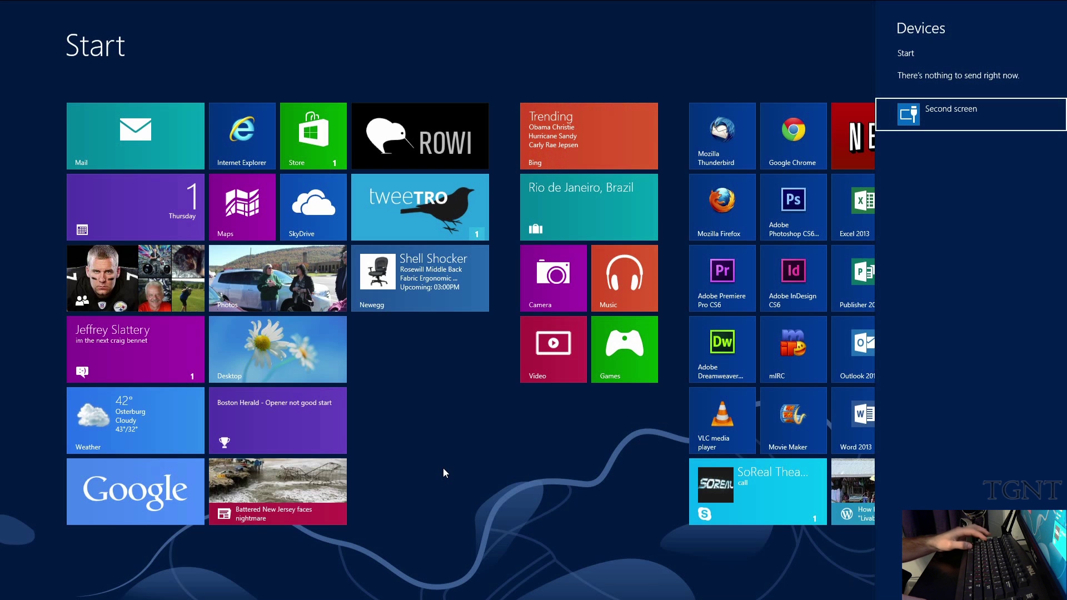
key("super+q")
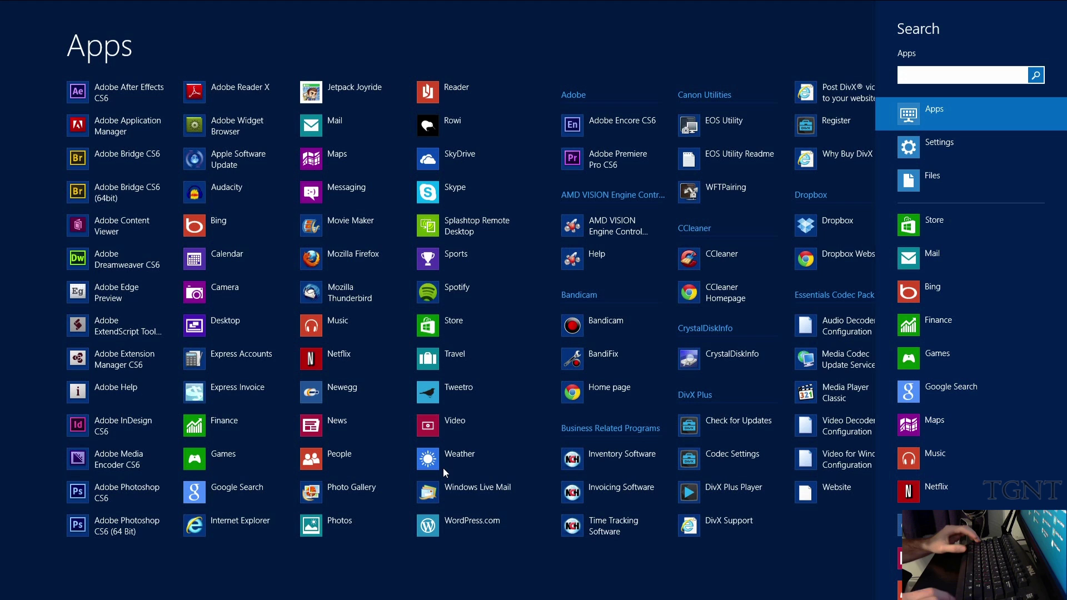
- Switch the search to Files with Win+F, then Settings with Win+W, then return to Start
key("super+f")
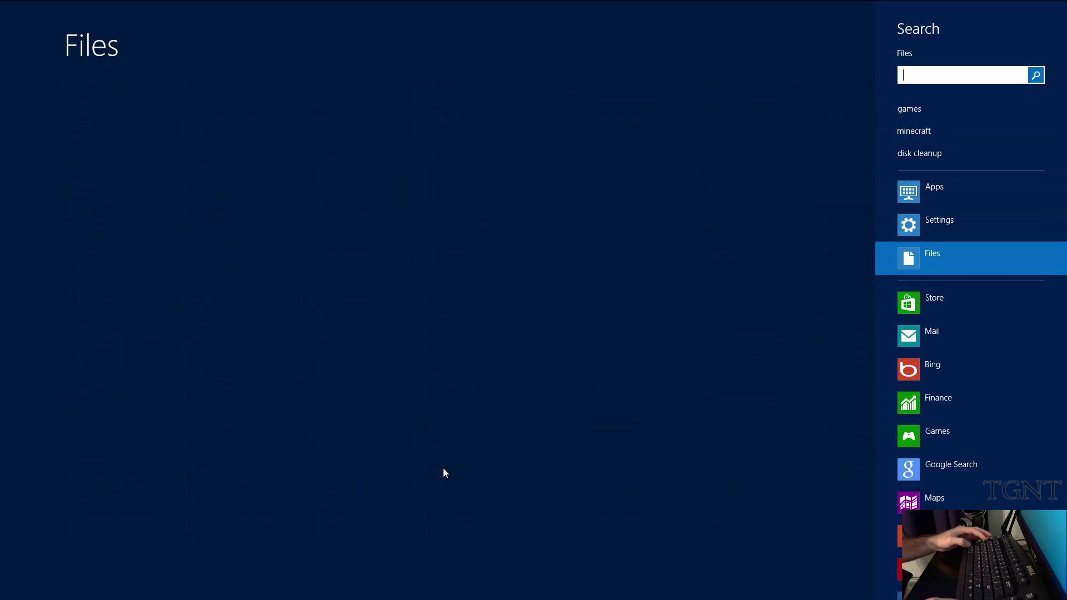
key("super+w")
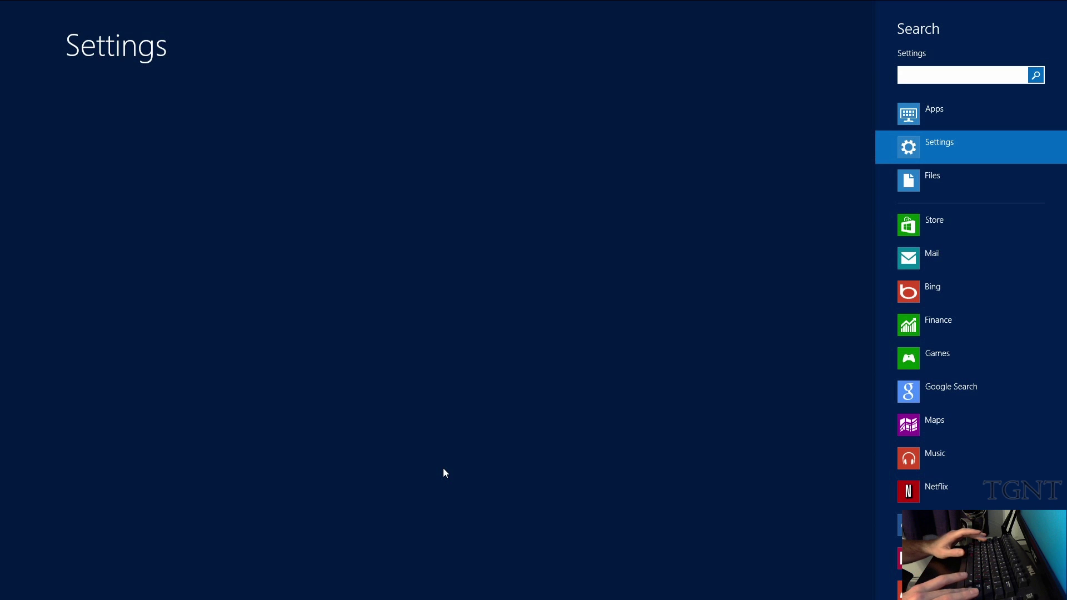
key("super")
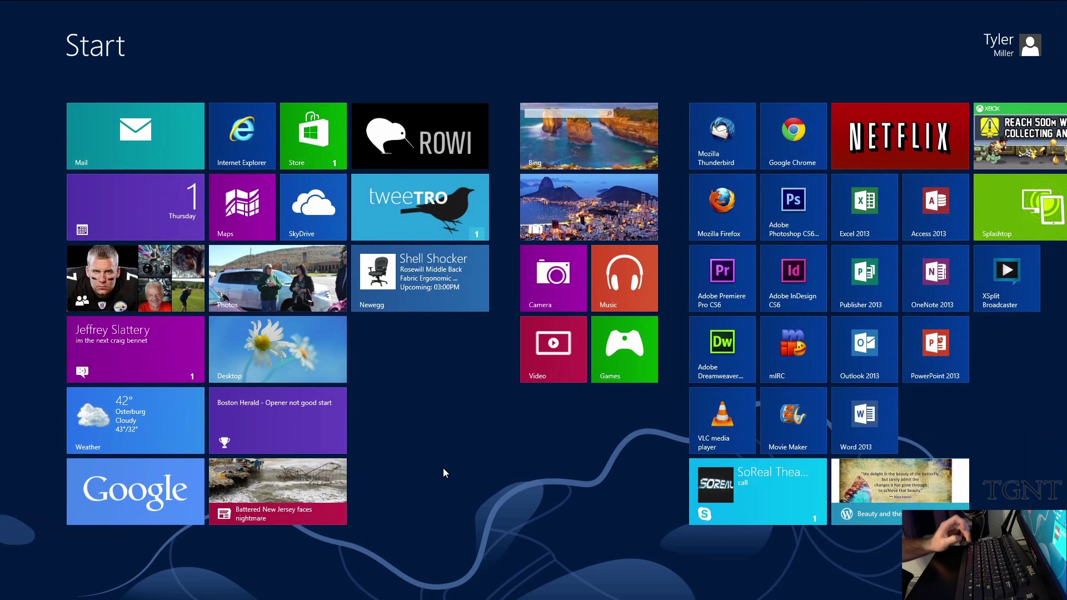
- Go to the desktop and open the Win+X power-user menu, then close it
left_click(342, 368)
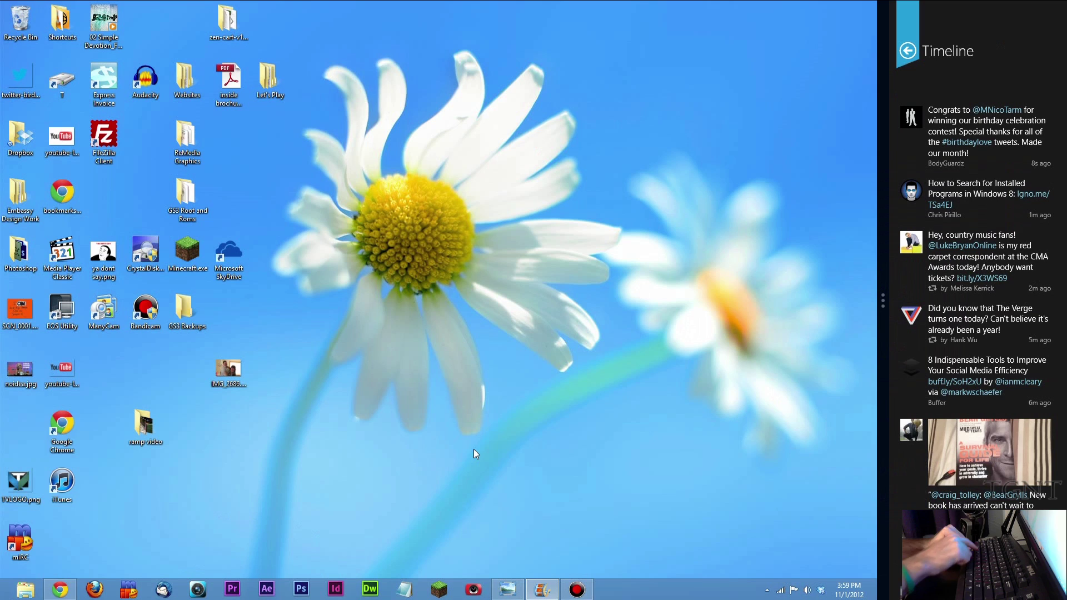
key("super+x")
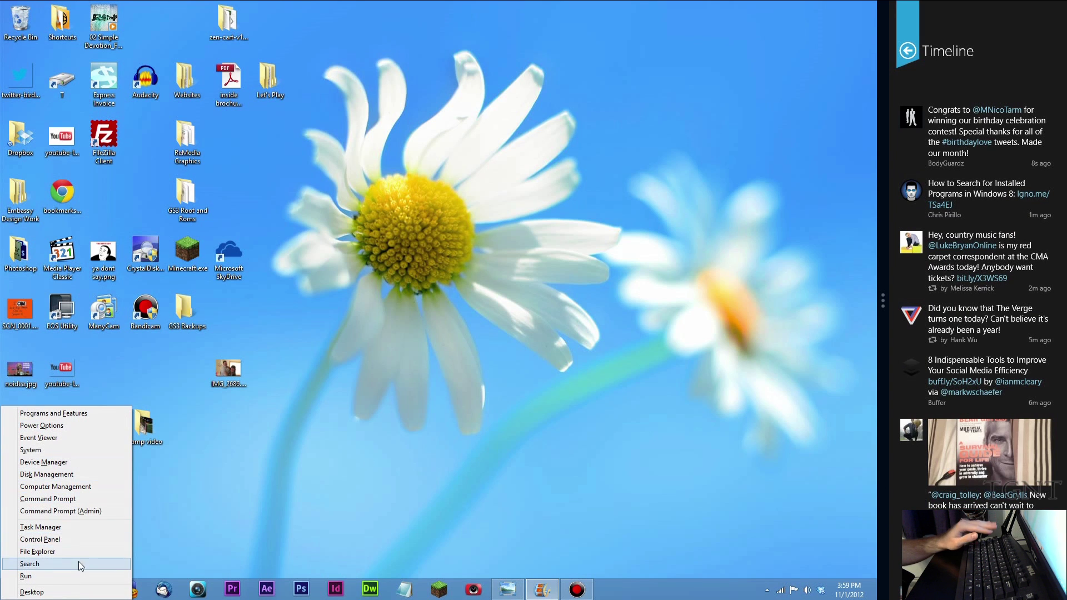
left_click(172, 522)
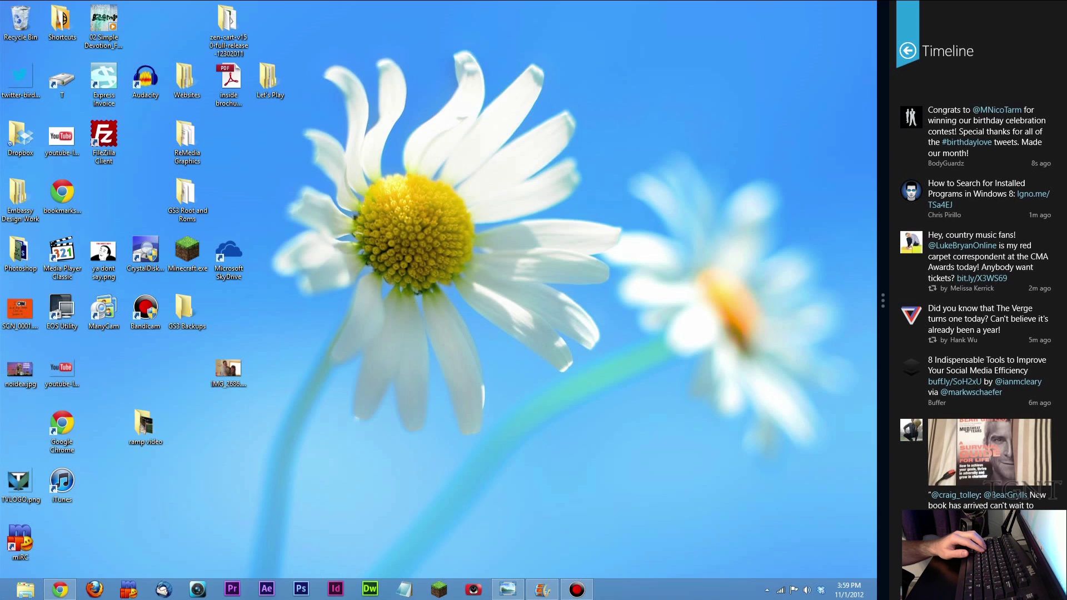
- Reopen the power-user menu from the bottom-left corner and with Win+X, then return to the desktop
right_click(2, 597)
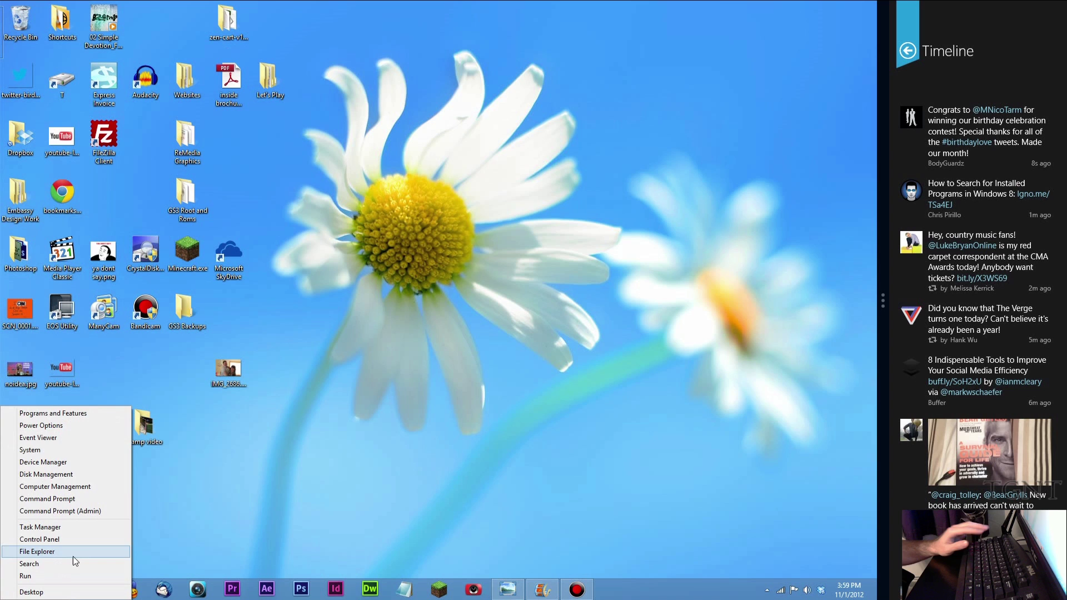
left_click(214, 517)
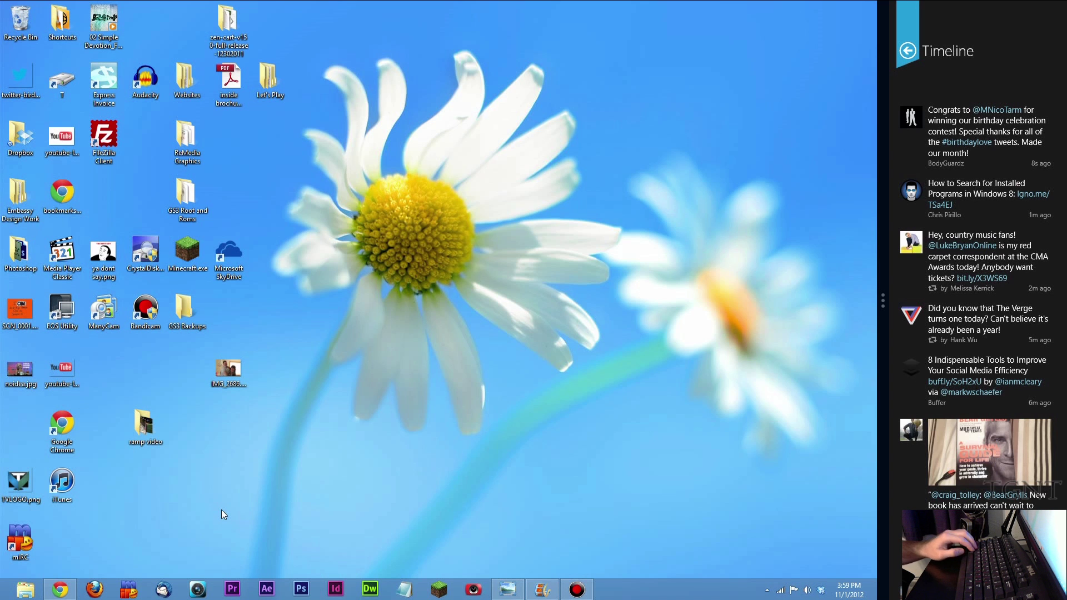
key("super+x")
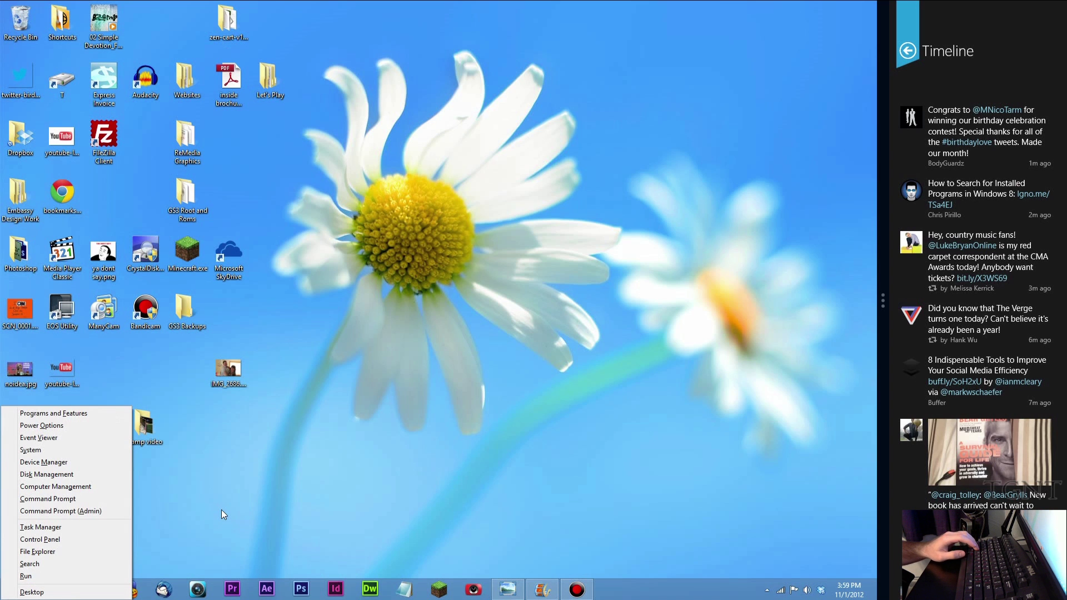
key("Escape")
key("super")
key("super")
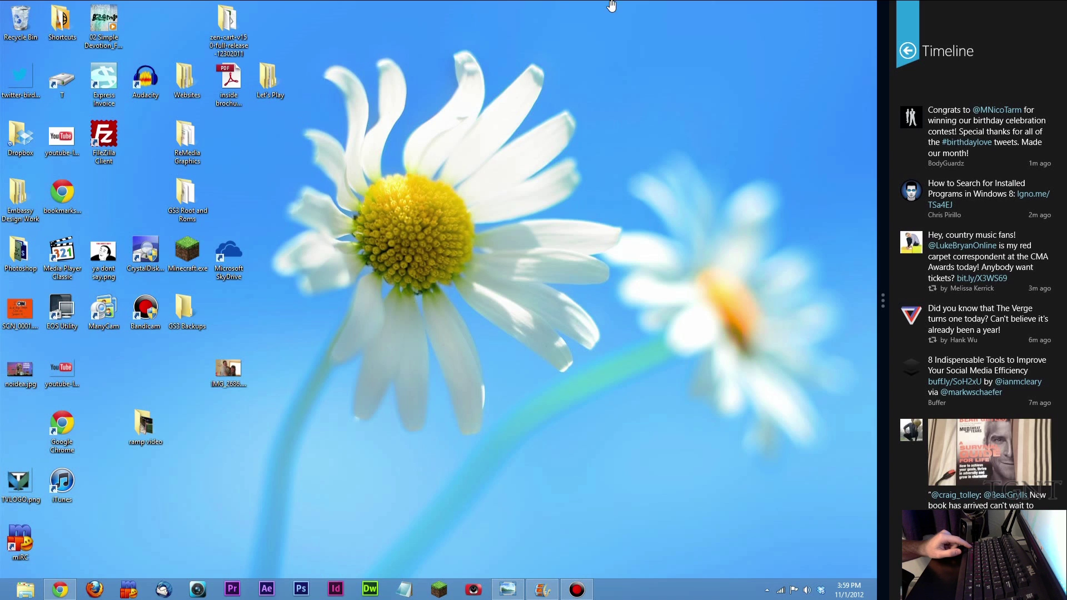
- Return tweeTRO to its main menu and snap it as a narrow strip on the left
left_click(908, 51)
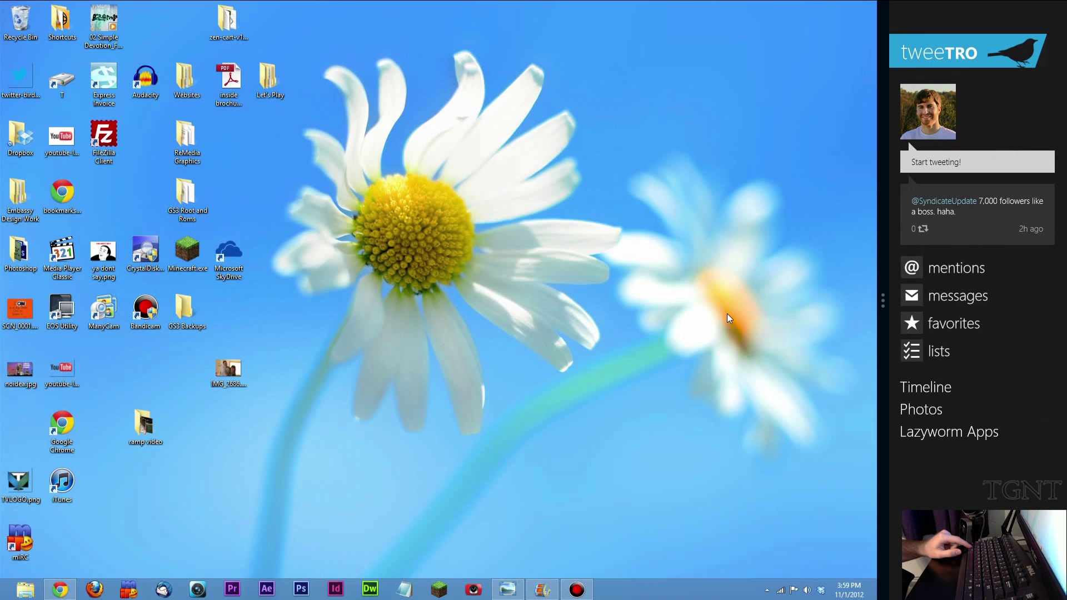
left_click(462, 422)
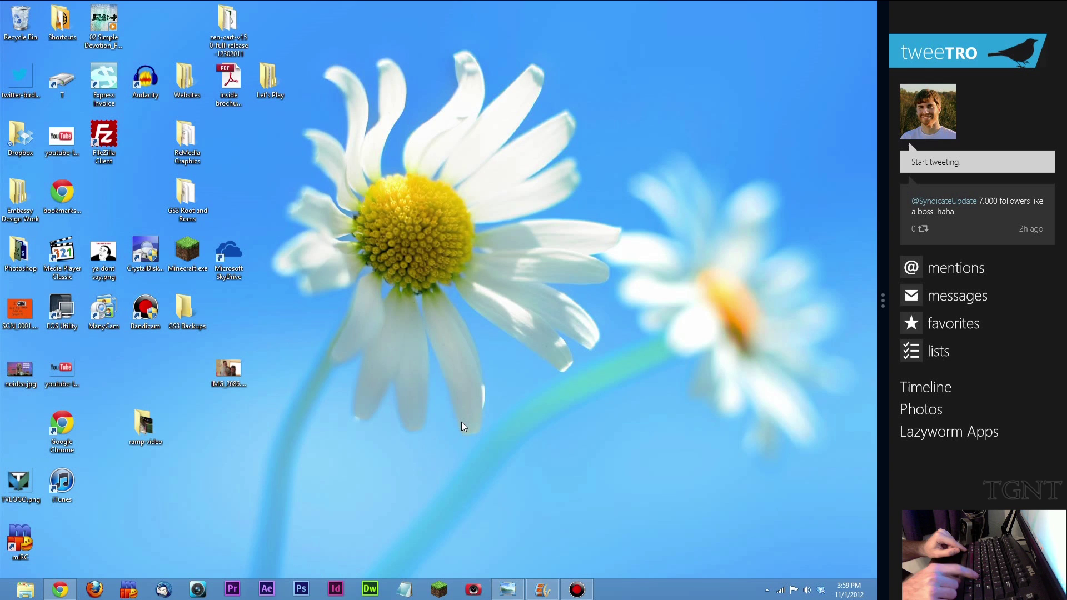
key("super+period")
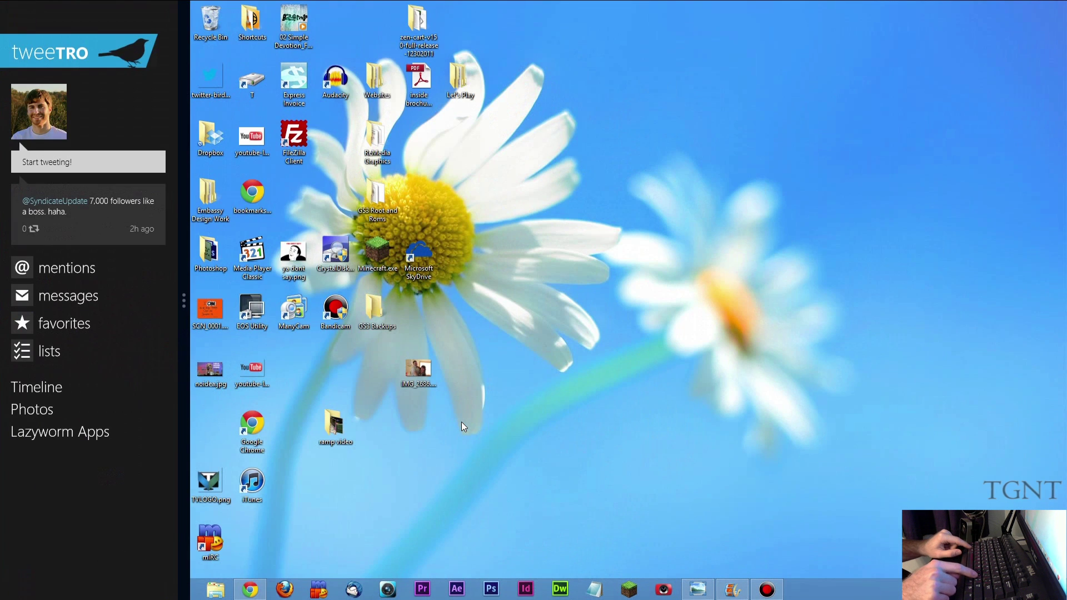
- Cycle tweeTRO through wide and full-screen with Win+., snap it narrow again, and return to the desktop
key("super+period")
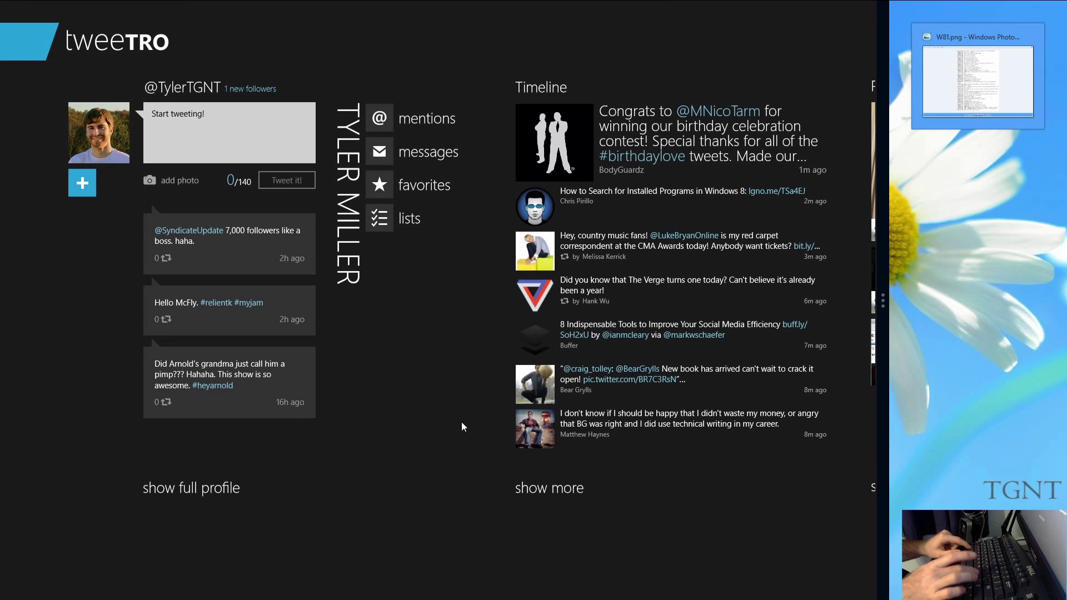
key("super+period")
key("super+period")
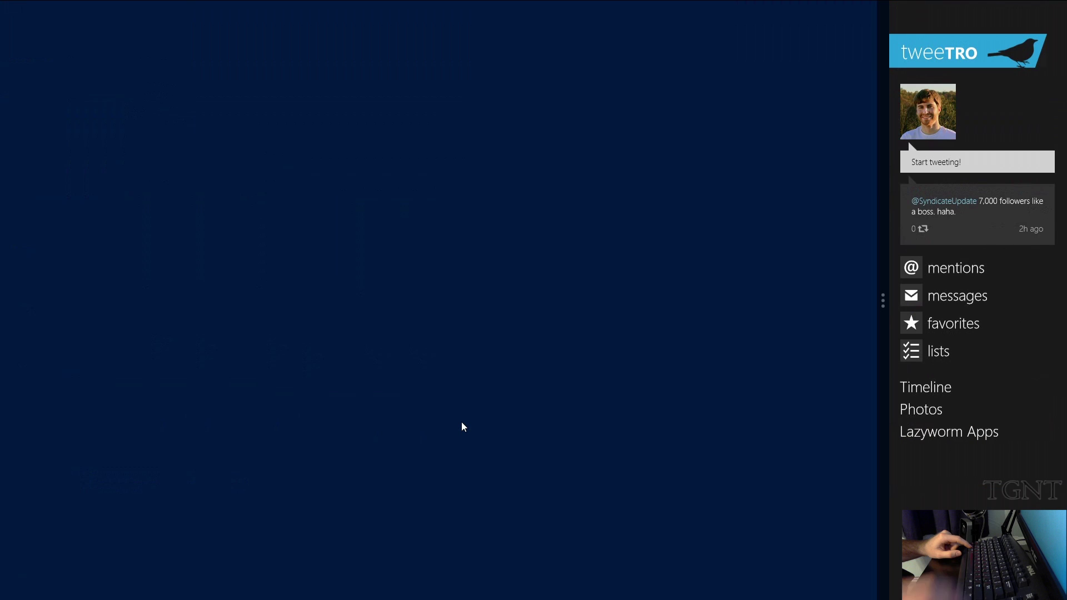
key("super+period")
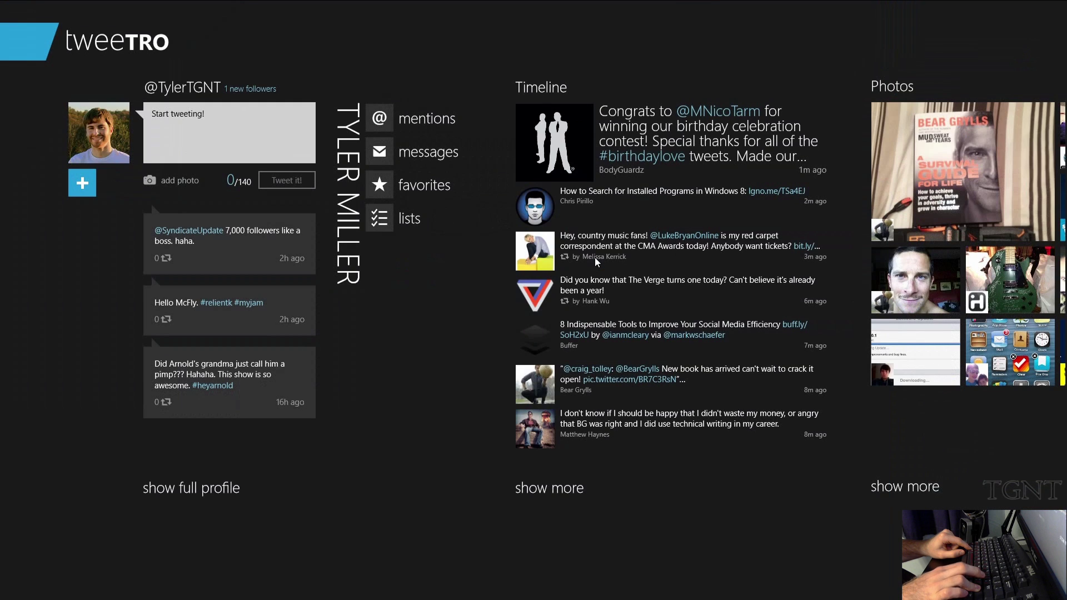
key("super+period")
key("super+period")
key("super")
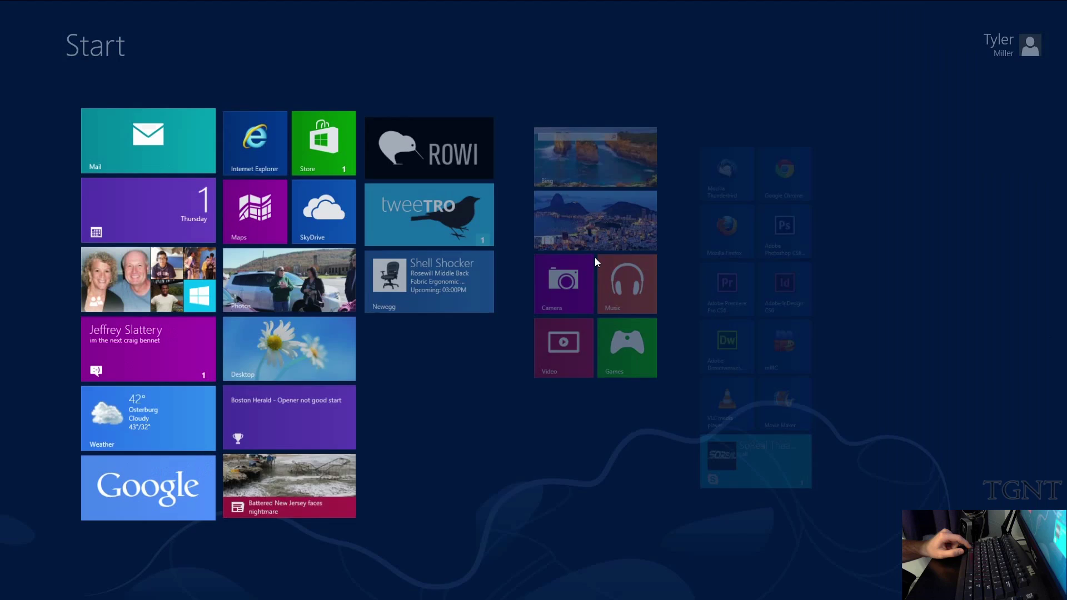
key("super+d")
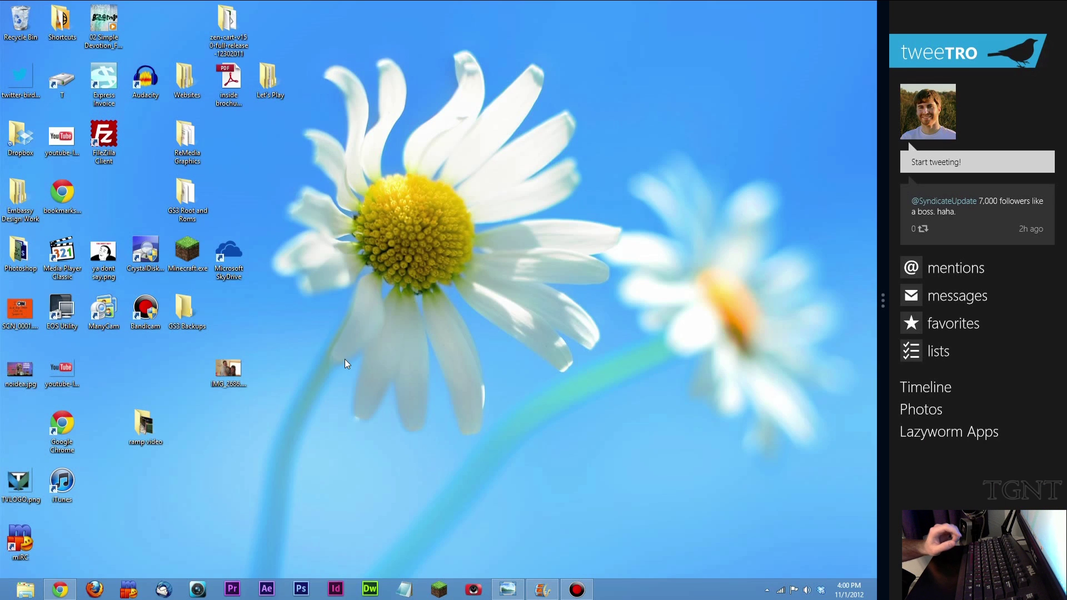
- Browse to Pictures > Screenshots in File Explorer, close it, then open Computer with Win+E
left_click(25, 589)
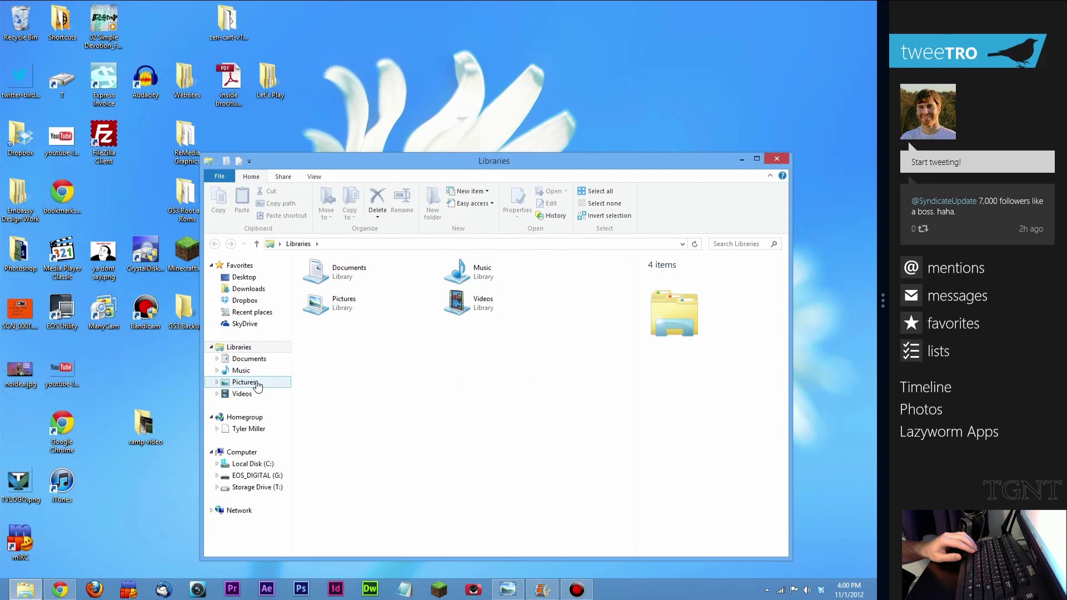
left_click(256, 383)
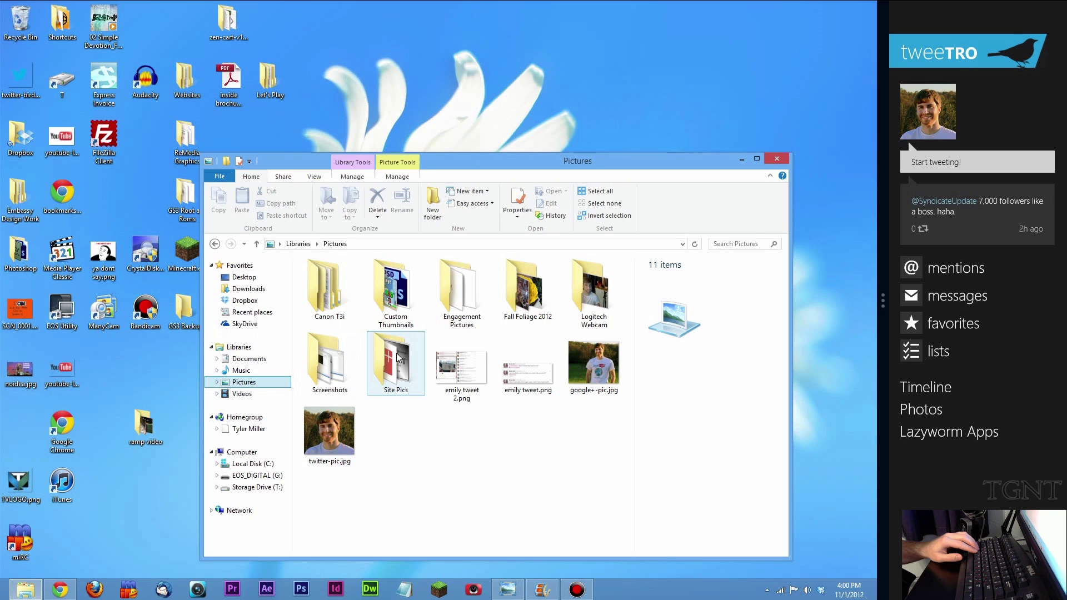
left_click(337, 383)
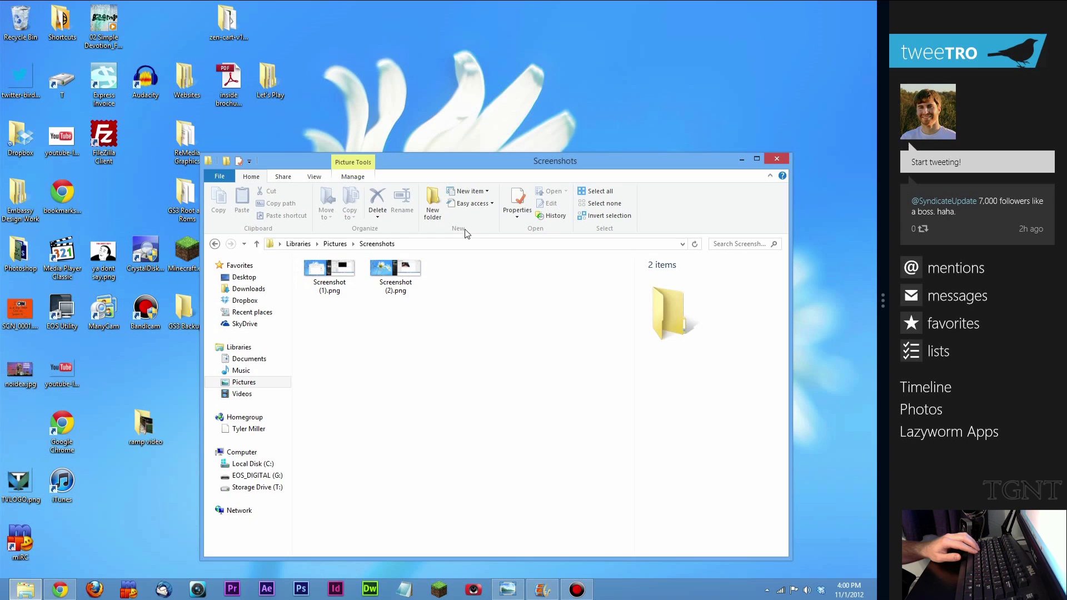
key("alt+F4")
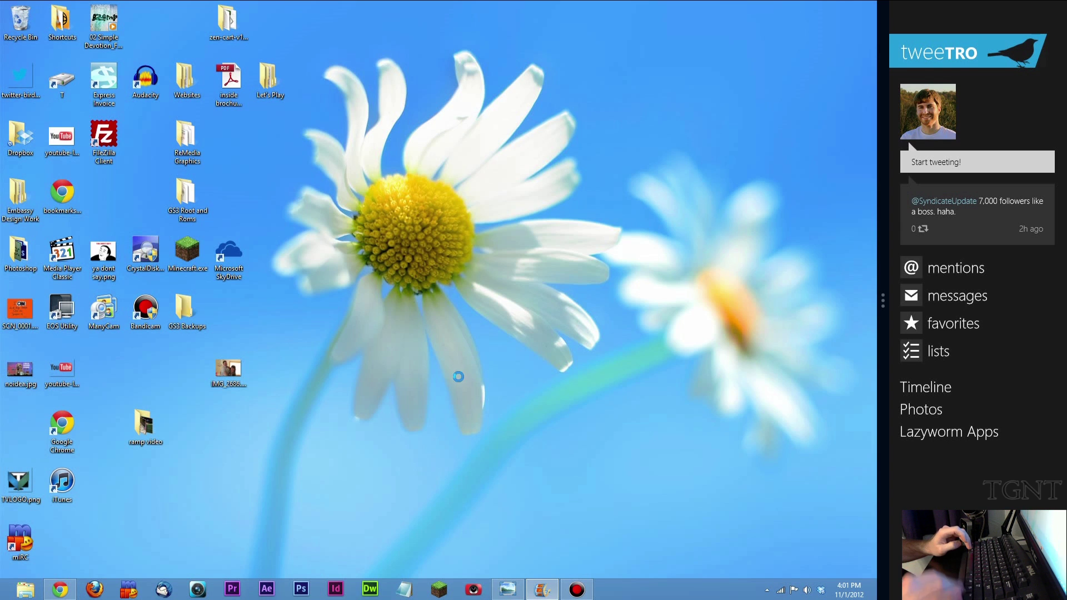
key("super+e")
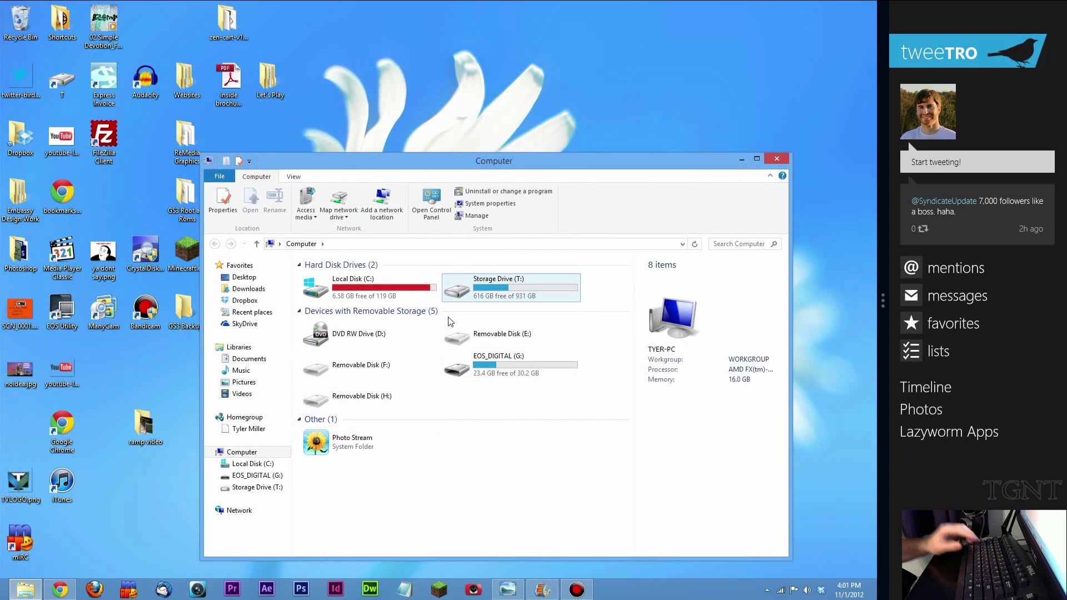
- Close the Computer window, then open the Run dialog with Win+R and close it
left_click(776, 160)
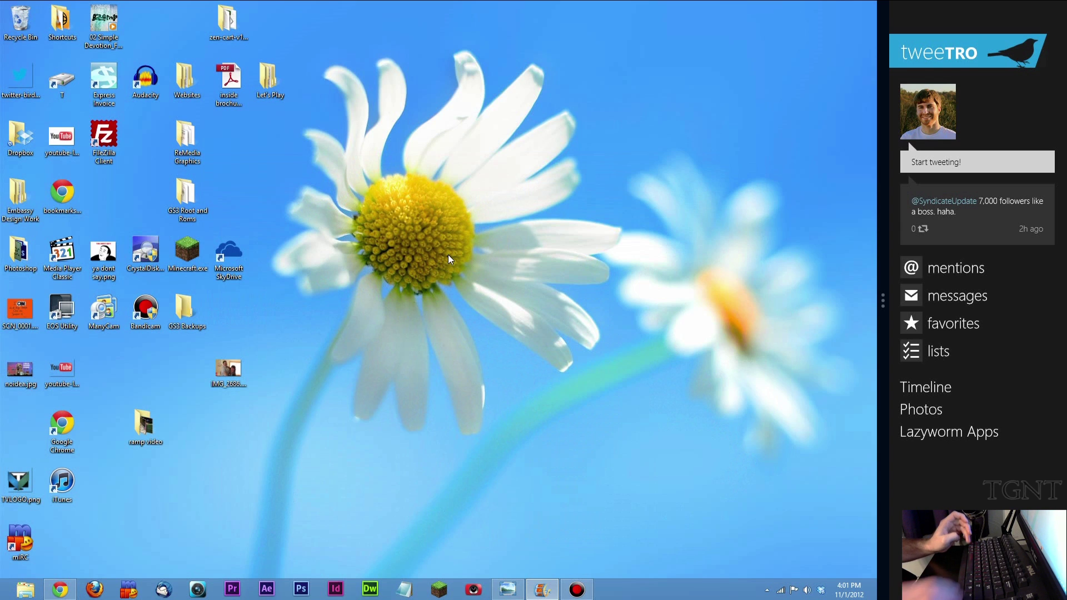
key("super+r")
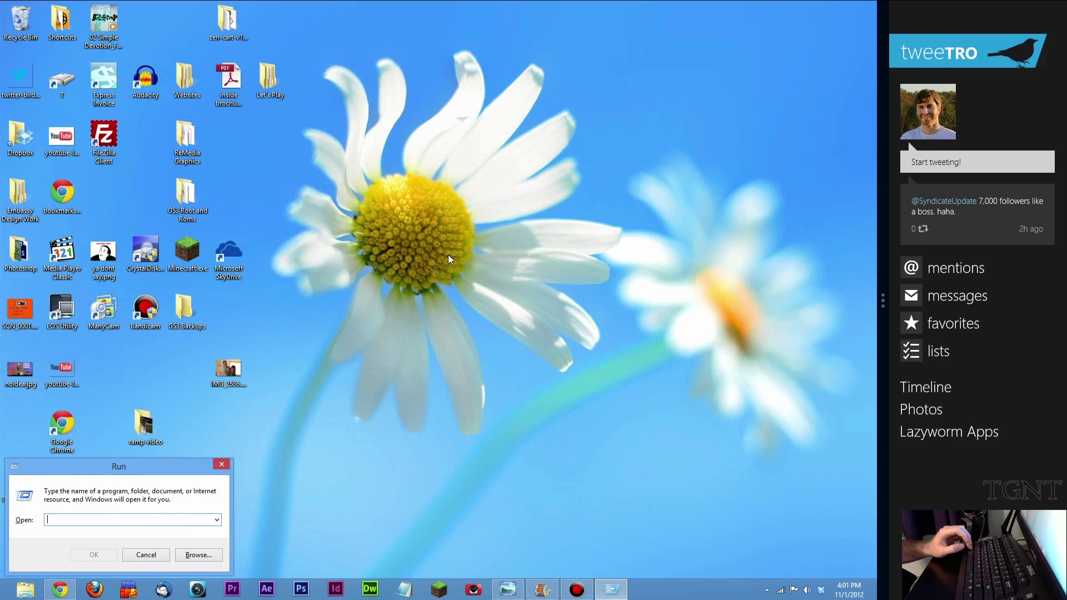
left_click(222, 465)
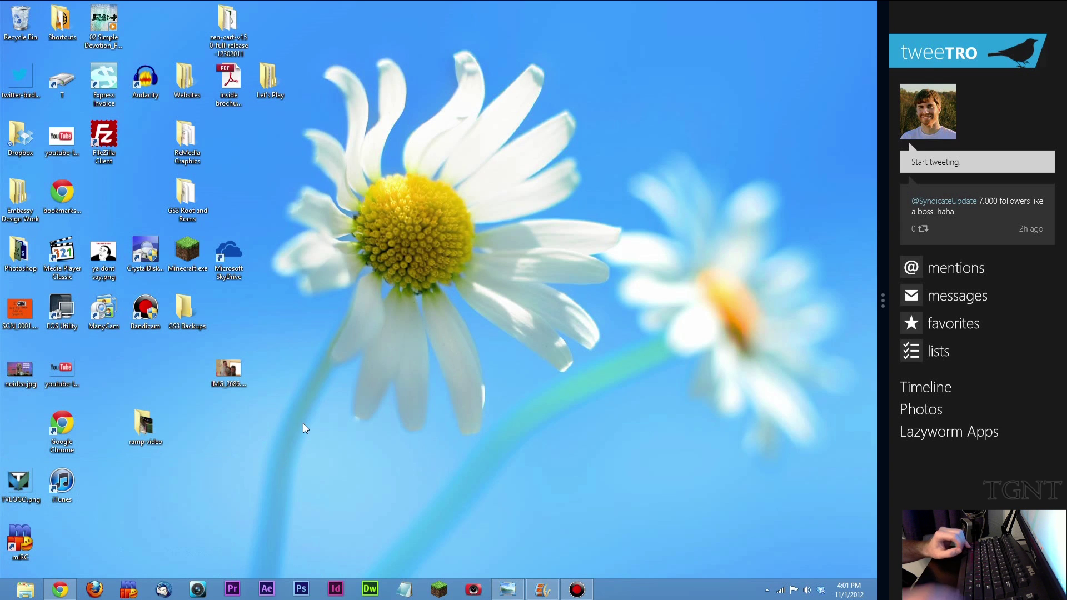
key("super+u")
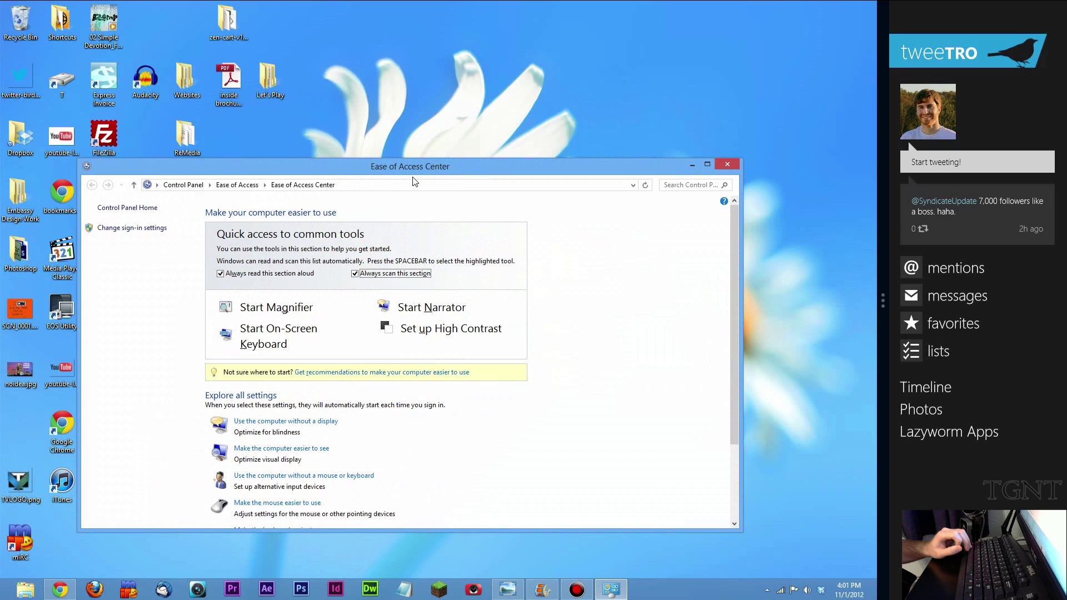
left_click(724, 169)
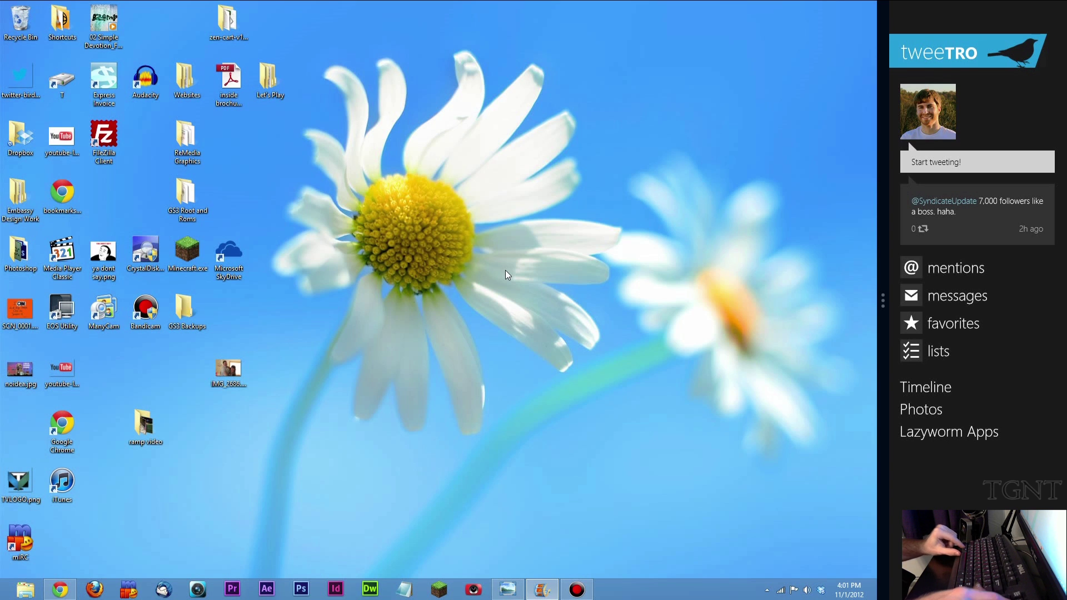
key("super+Pause")
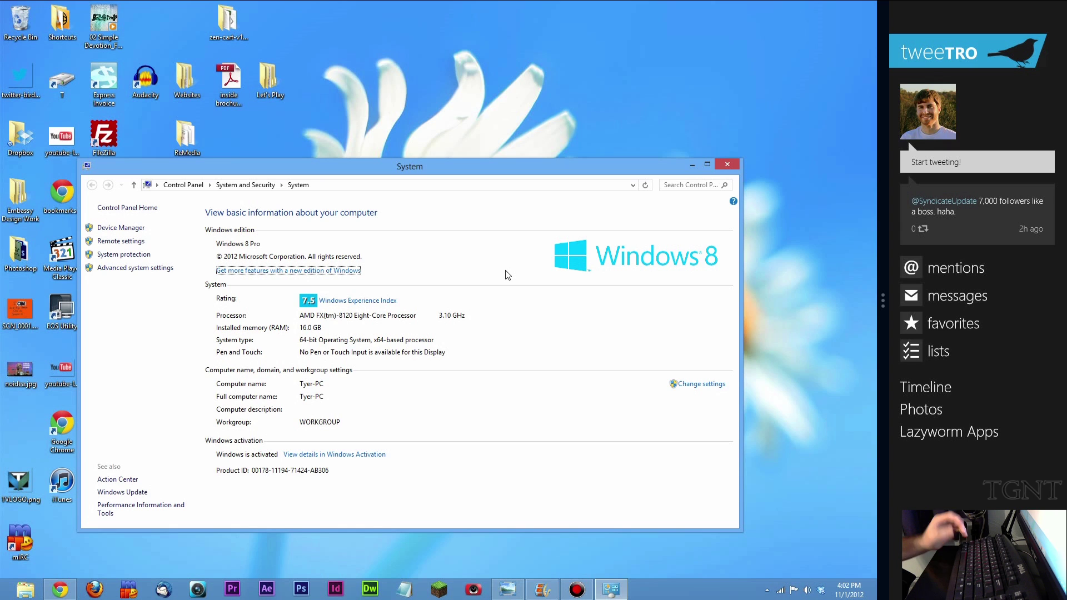
left_click(727, 164)
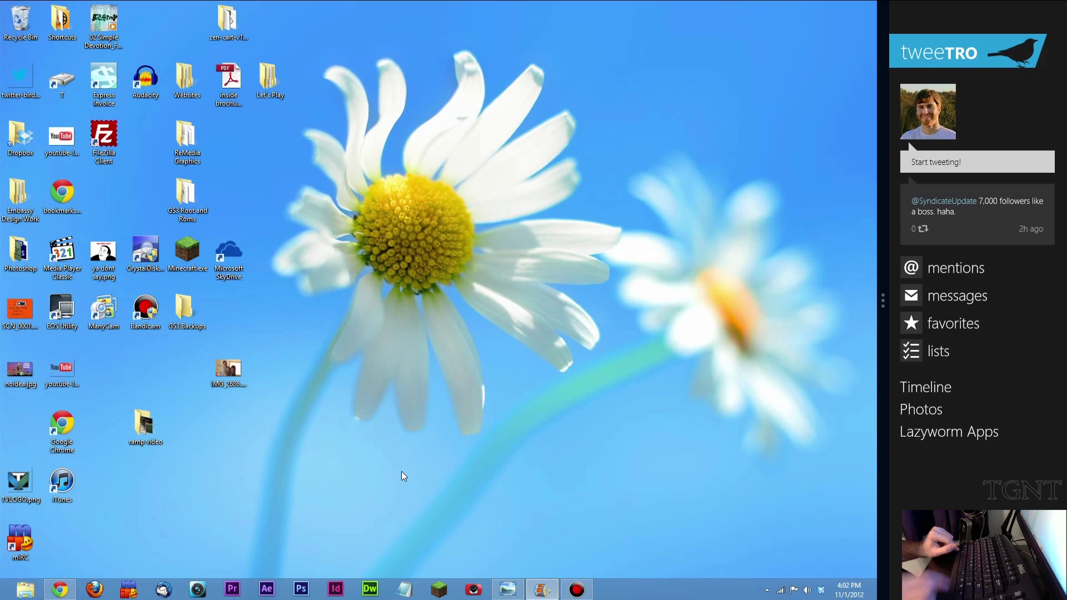
- Open Libraries with Win+E, launch Firefox with Win+3, and start Adobe Premiere Pro from the taskbar
key("super+e")
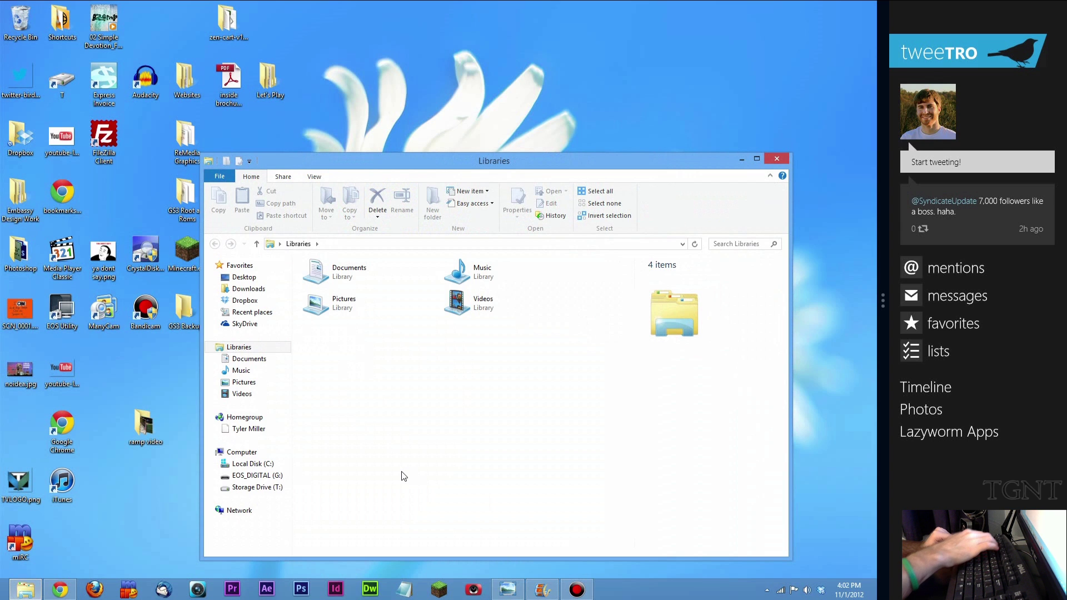
key("super+3")
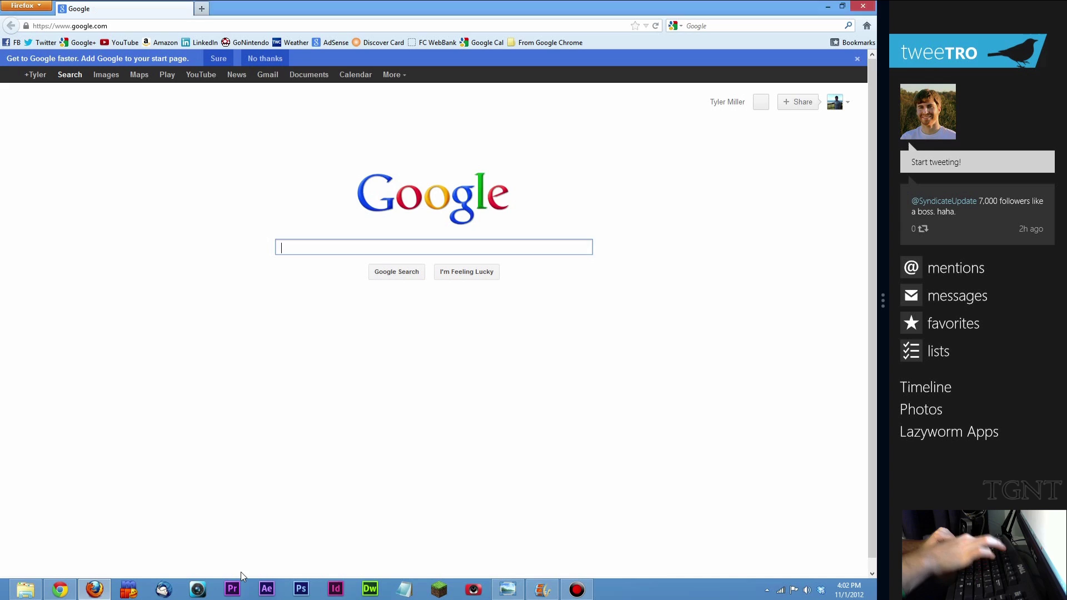
left_click(234, 588)
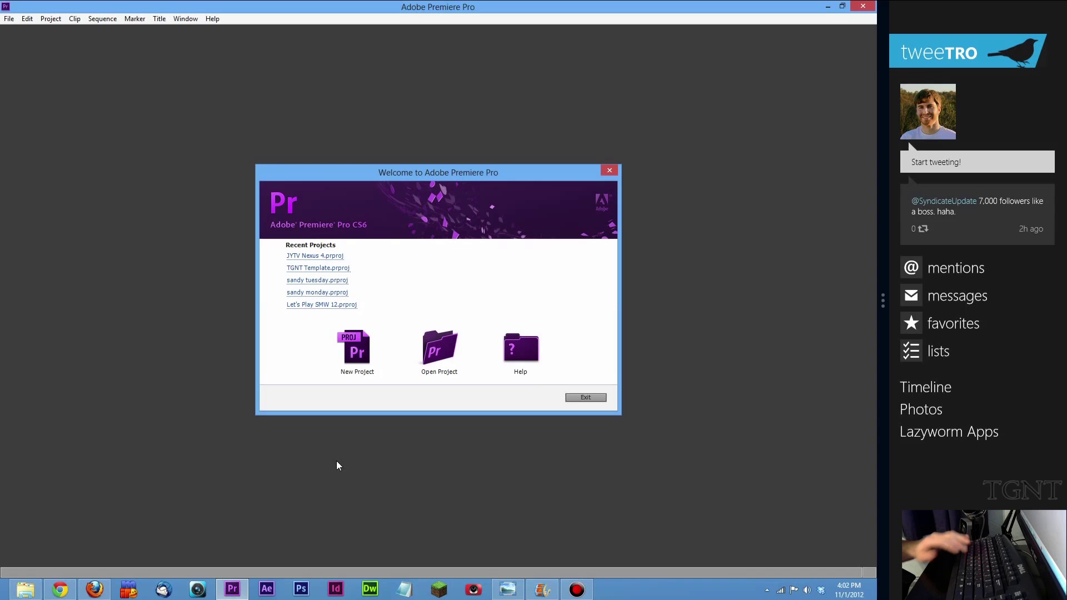
- Return to the desktop with Win+D, relaunch Firefox with Win+3, and close its window
key("super+d")
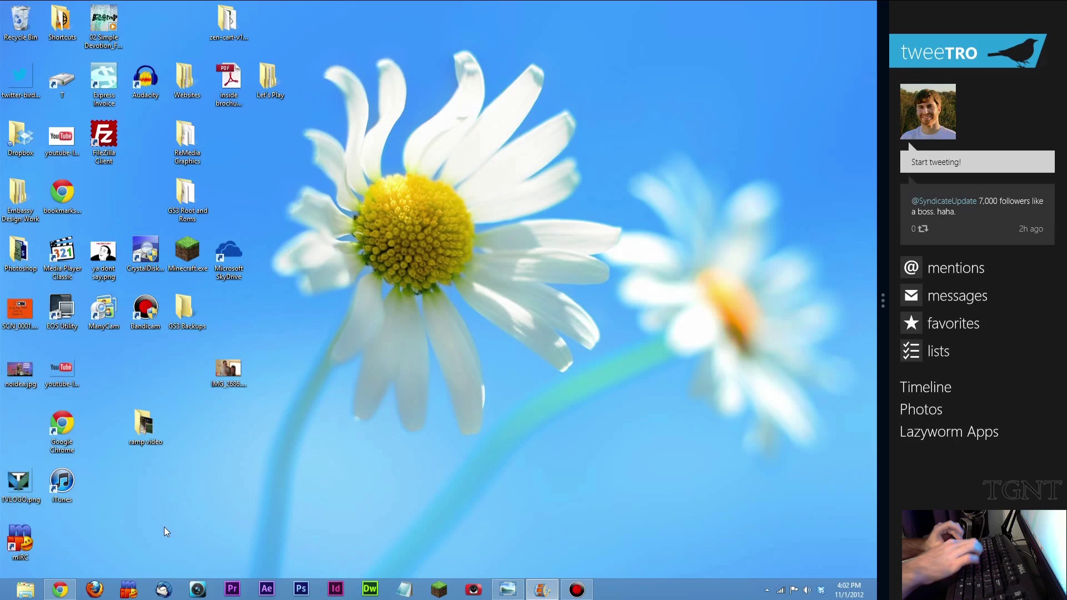
key("super+3")
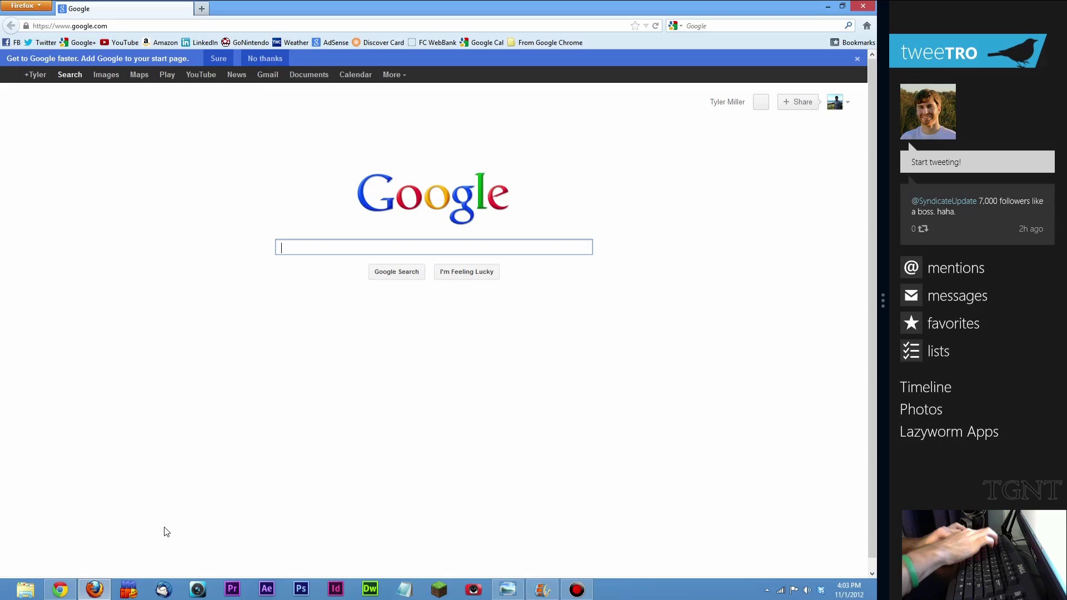
left_click(863, 6)
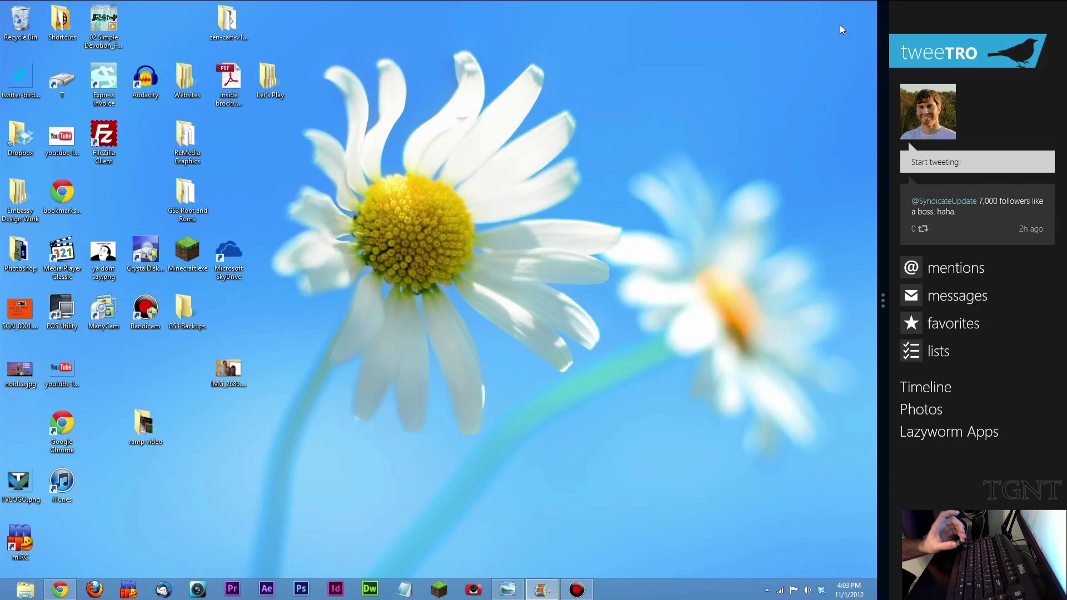
key("super+b")
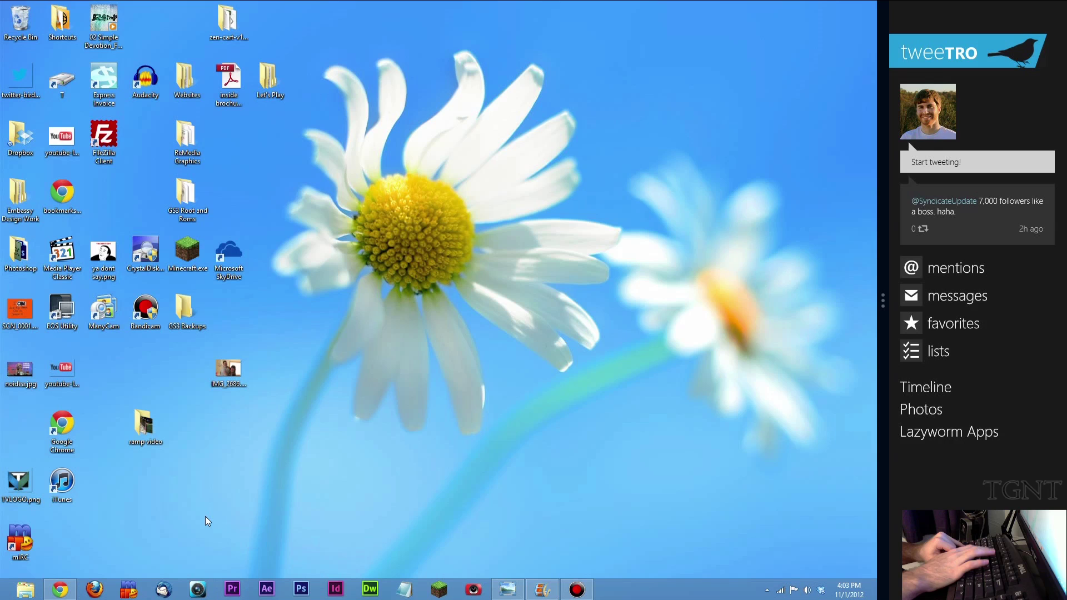
key("super+t")
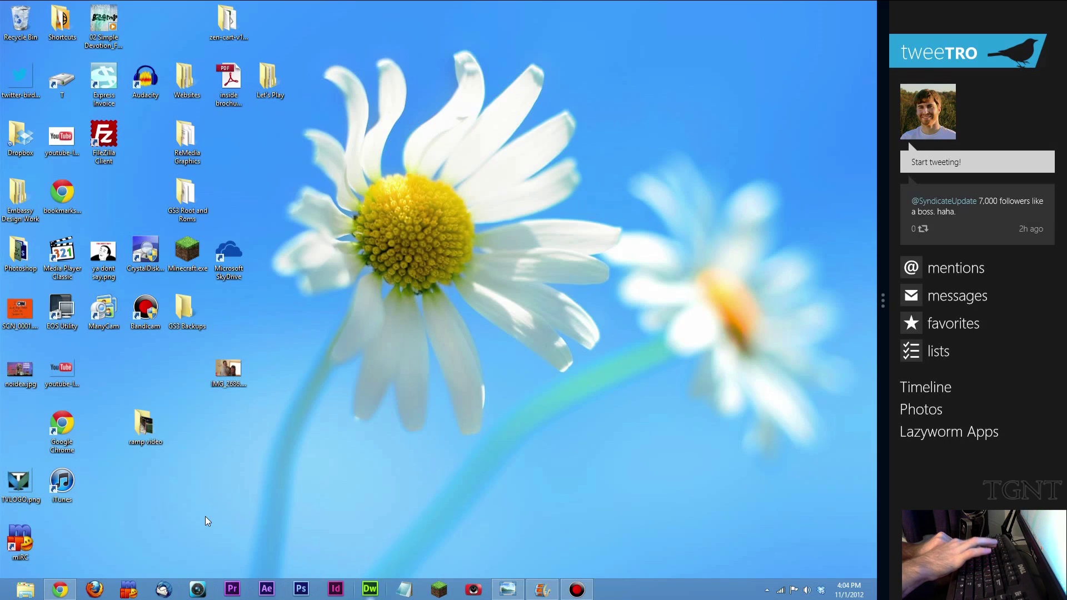
key("super+t")
key("super+t")
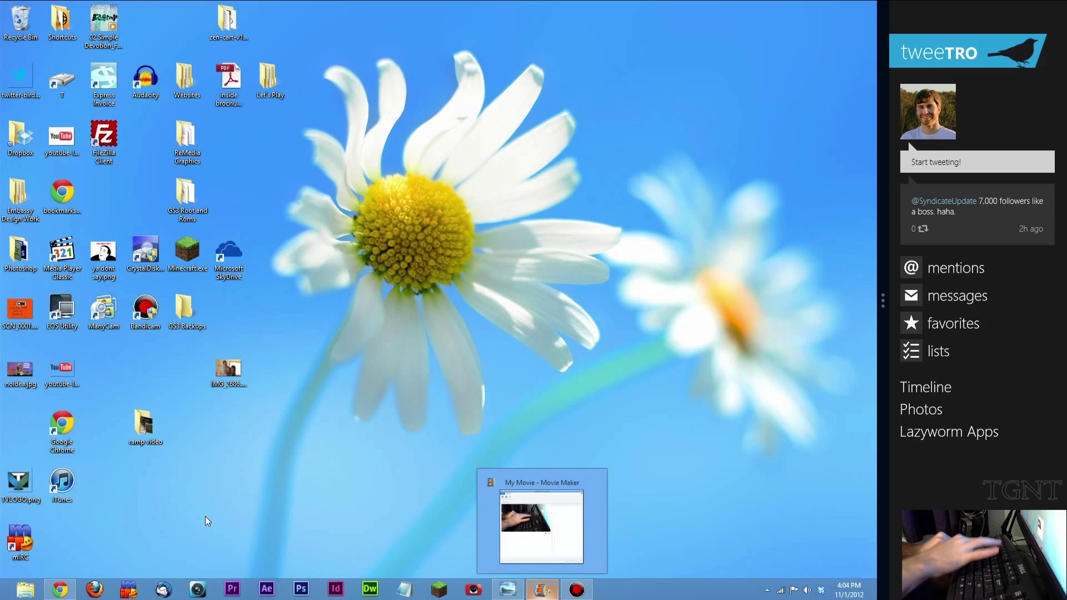
key("super+t")
key("Escape")
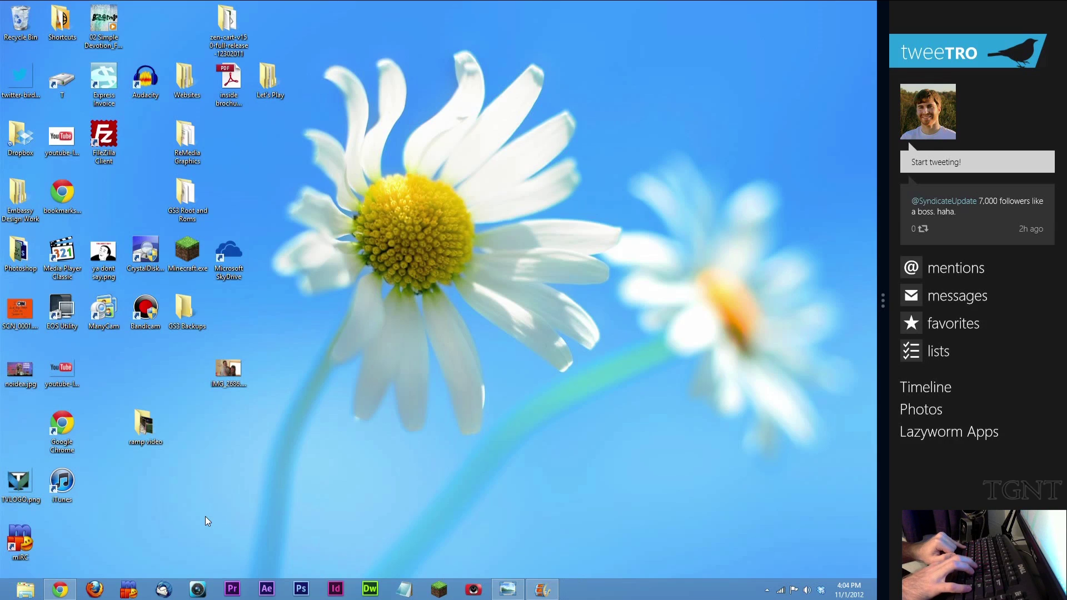
- Open the Libraries window, close and reopen it repeatedly with Alt+F4 and Win+E, leaving it open
key("super+t")
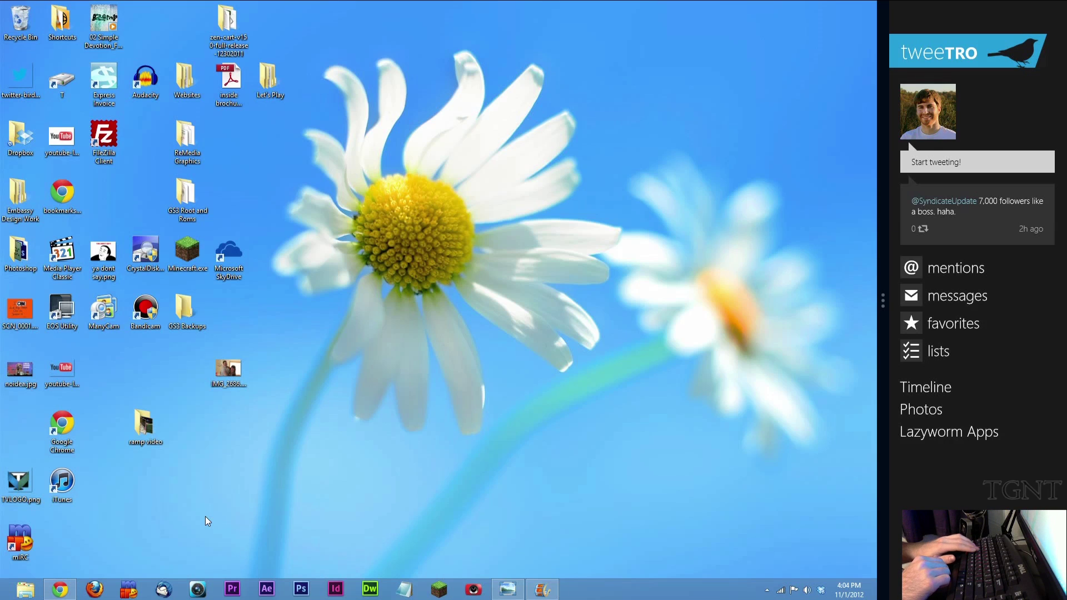
key("F5")
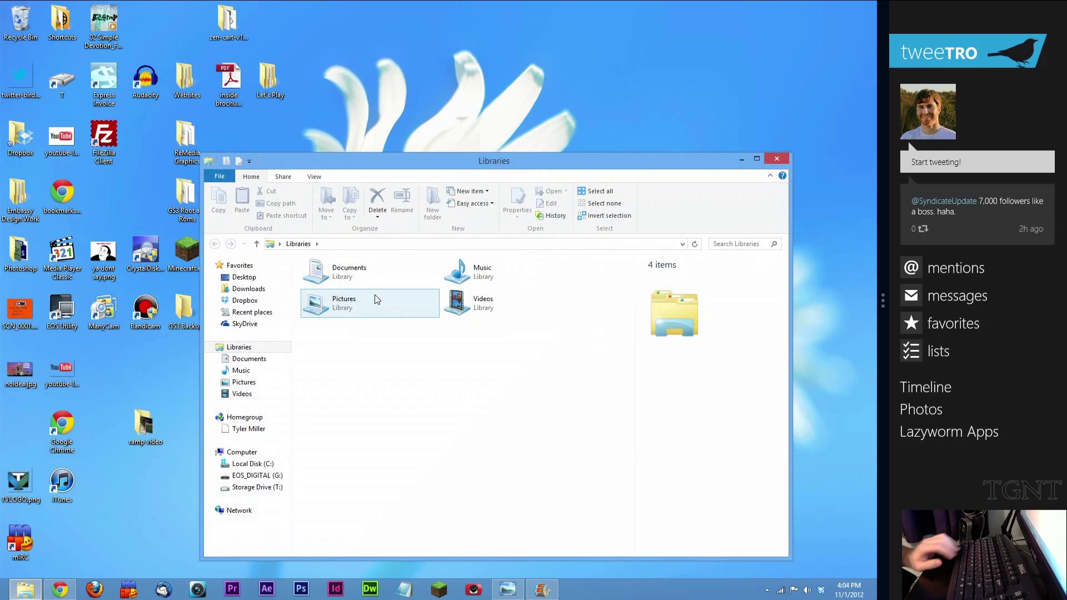
key("alt+F4")
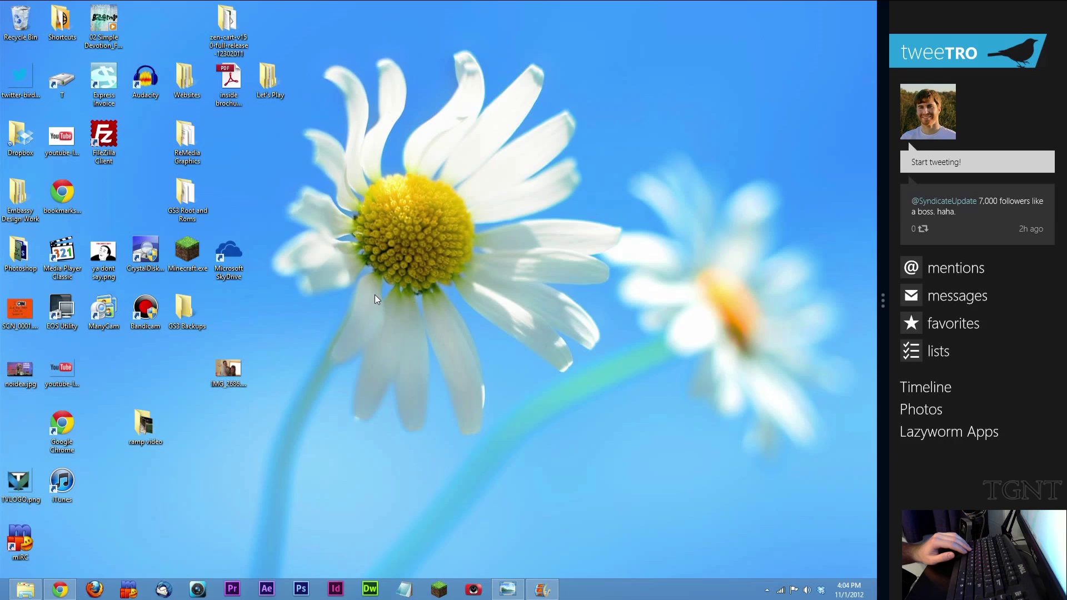
key("super+e")
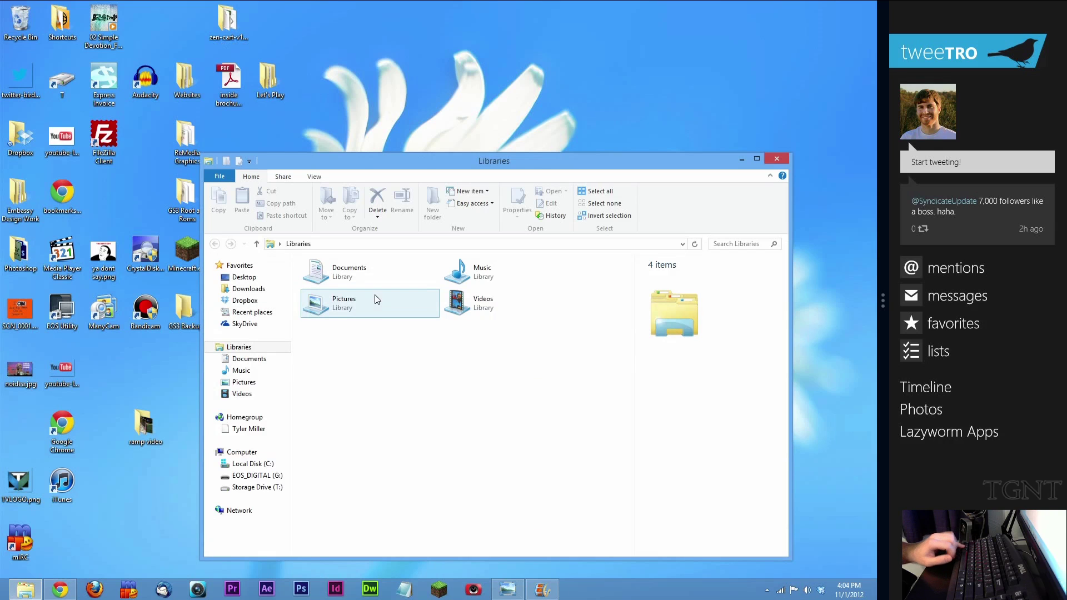
key("alt+F4")
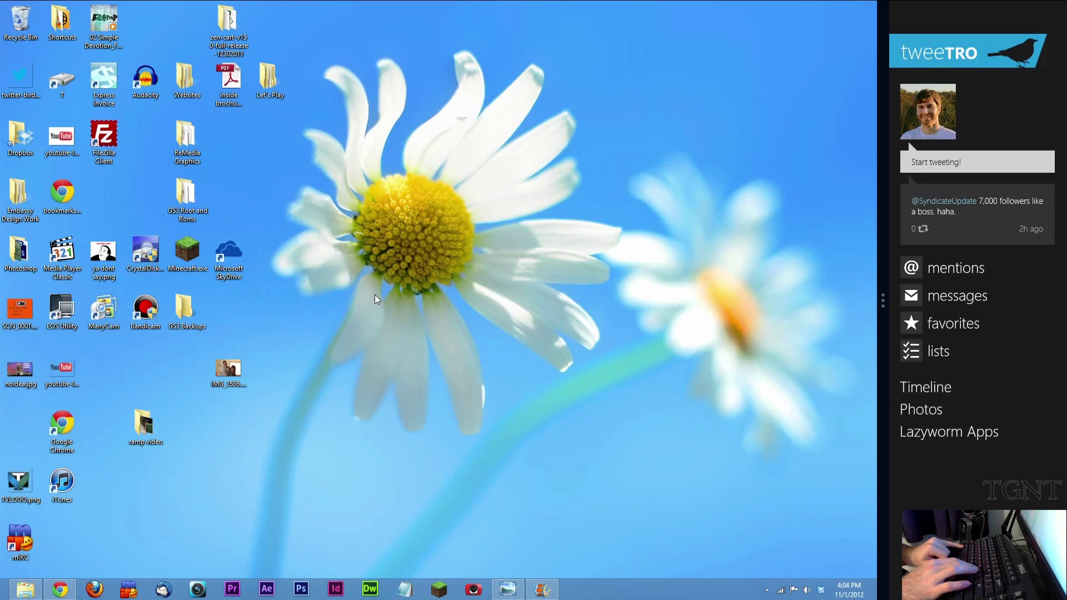
key("super+e")
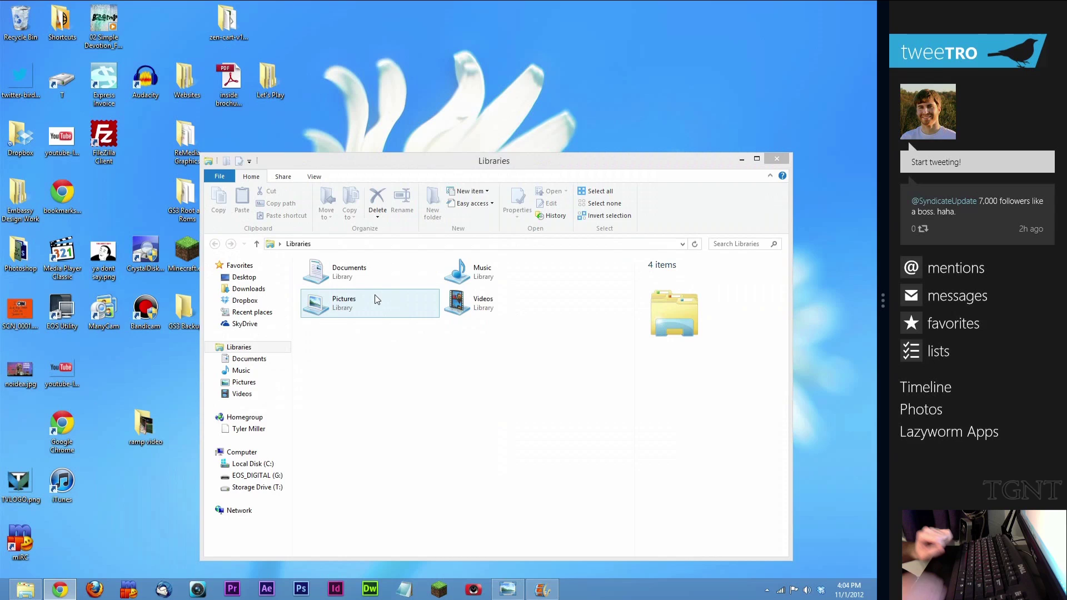
key("alt+F4")
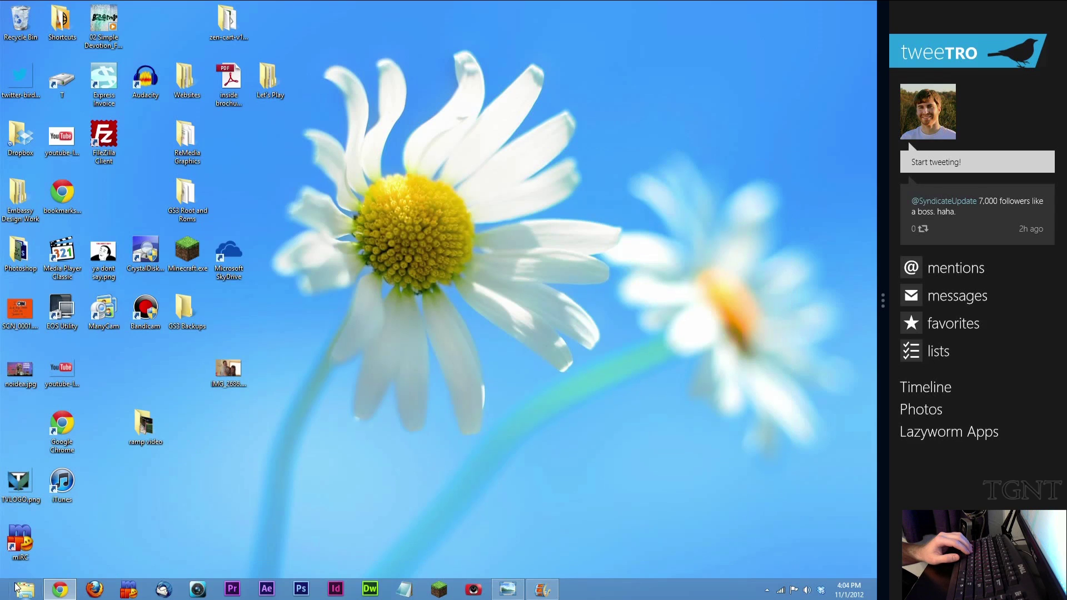
key("super+e")
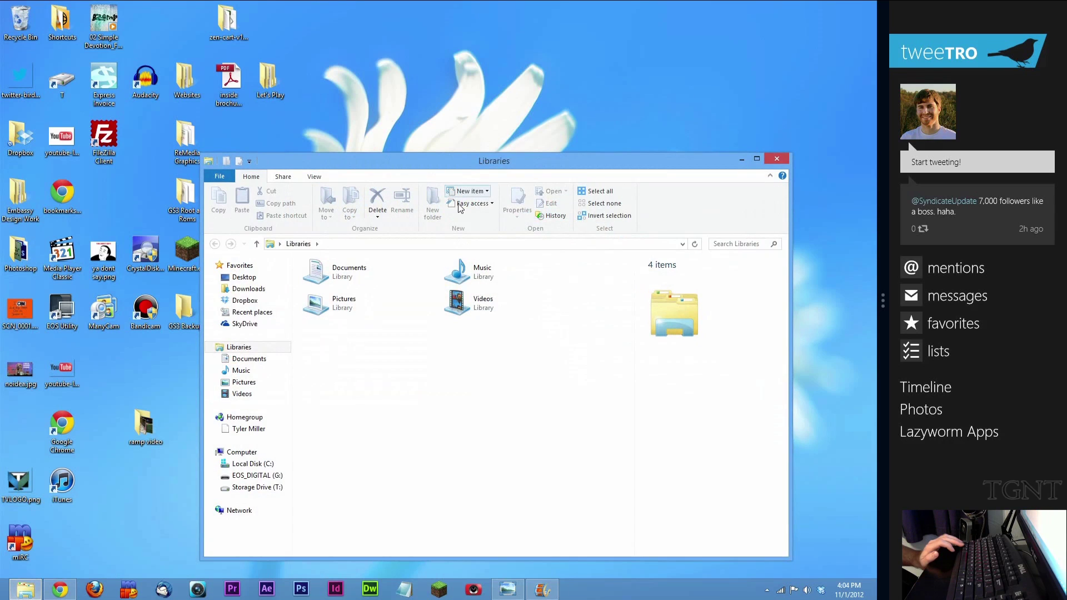
- Maximize, restore and minimize the Libraries window, then bring it back and nudge it up-left
key("super+Up")
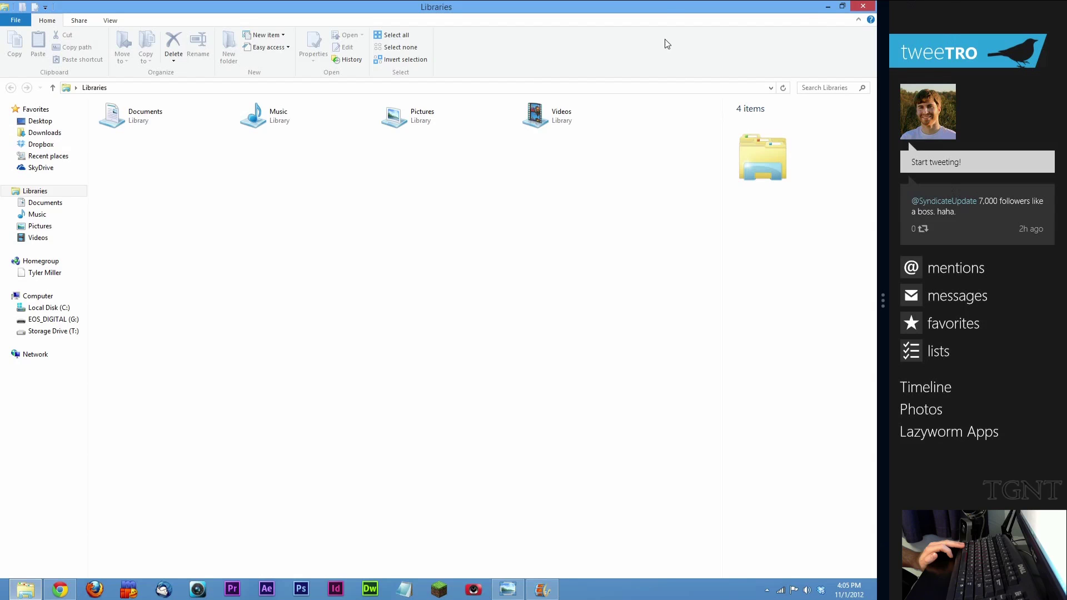
key("super+Down")
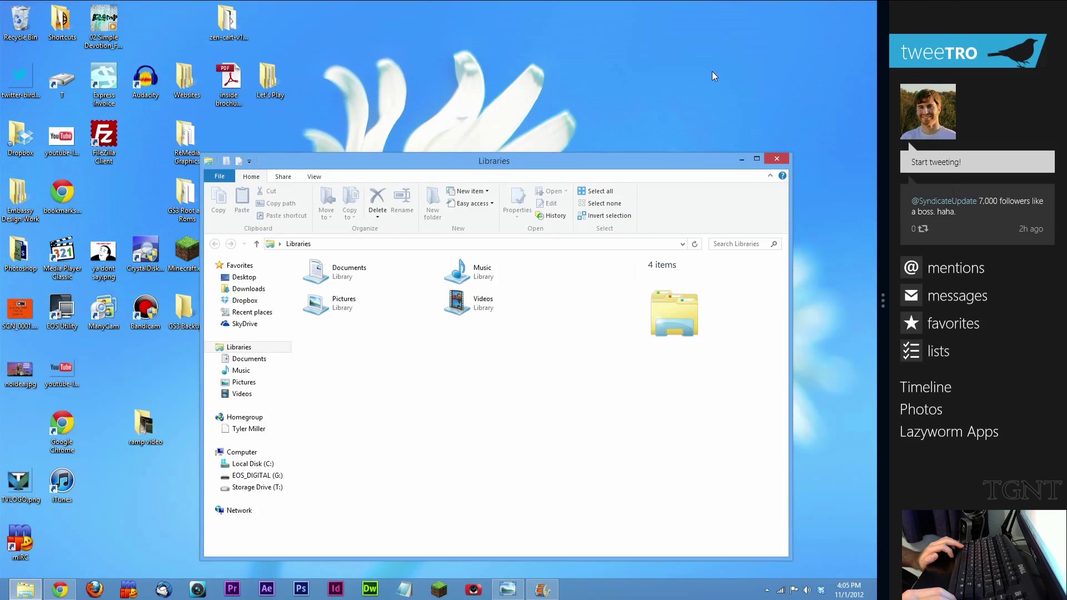
key("super+Down")
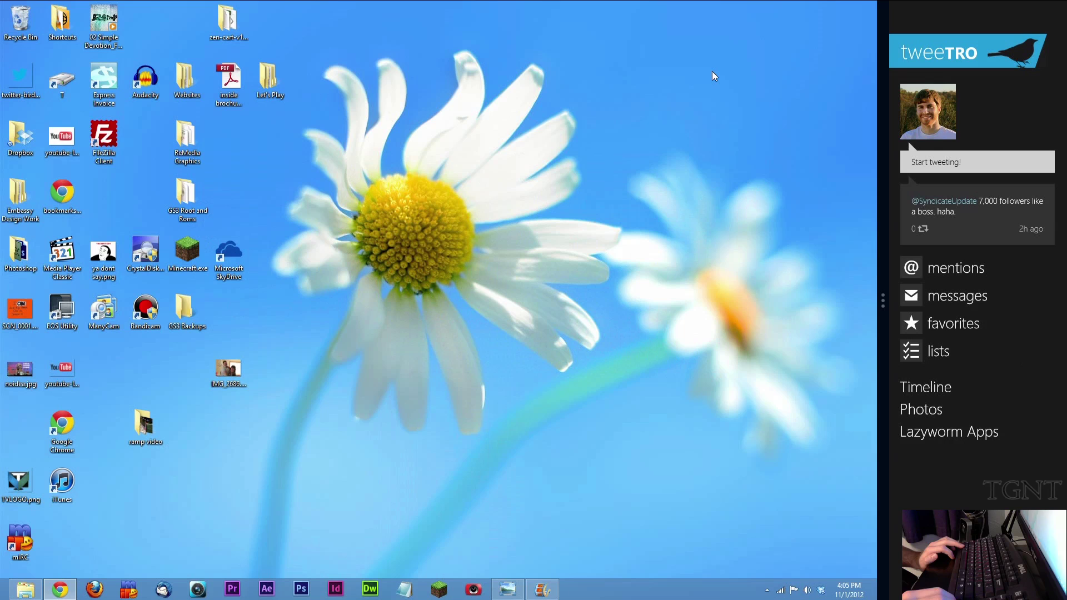
left_click(25, 589)
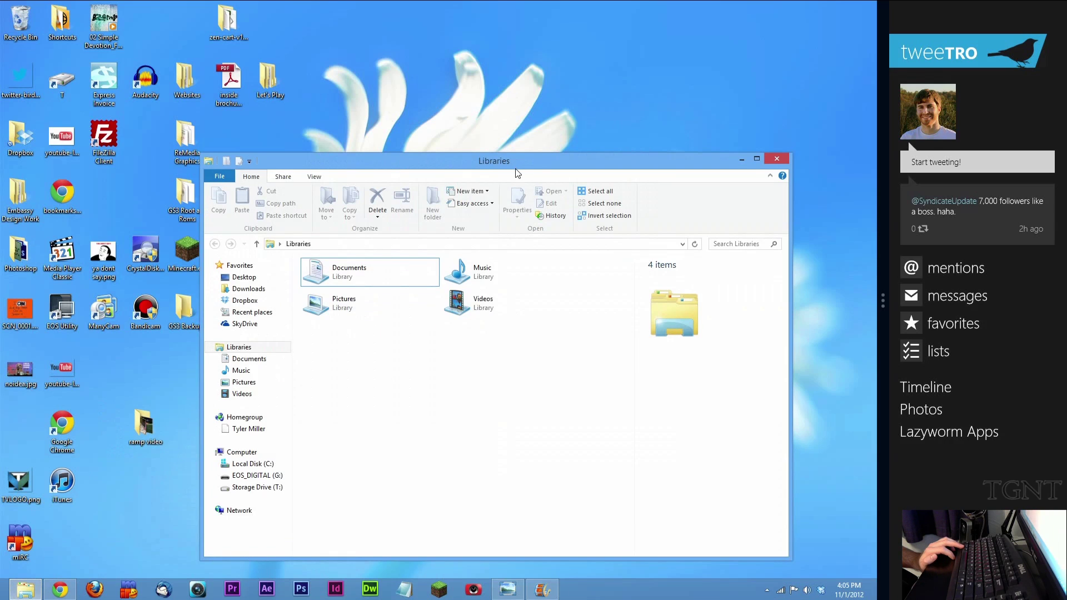
left_click_drag(515, 169, 507, 142)
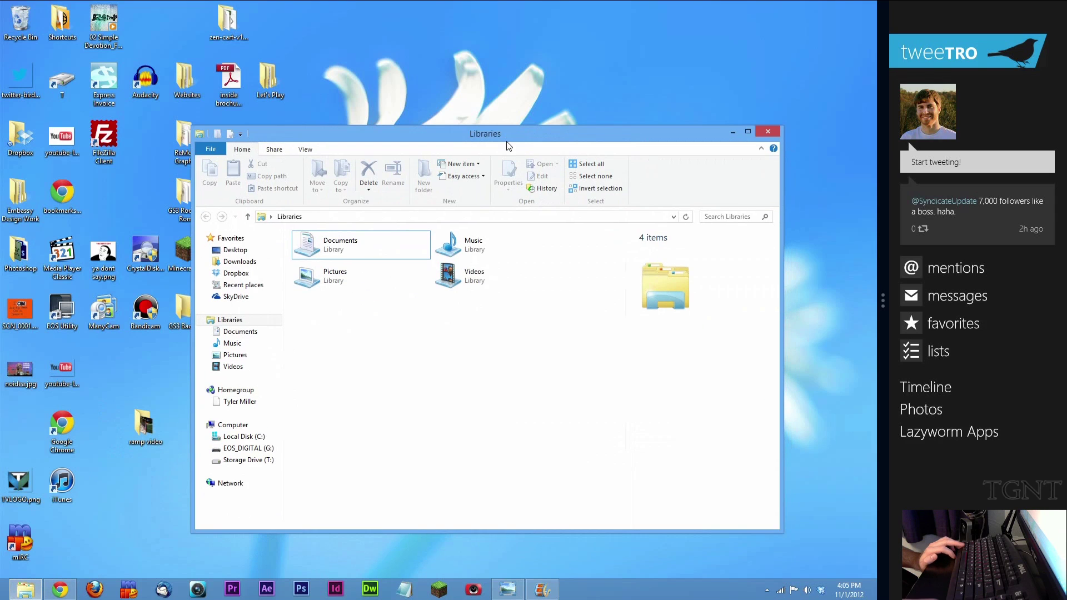
- Snap the Libraries window to the left and right halves with Win+Left/Right, then minimize it
key("super+Left")
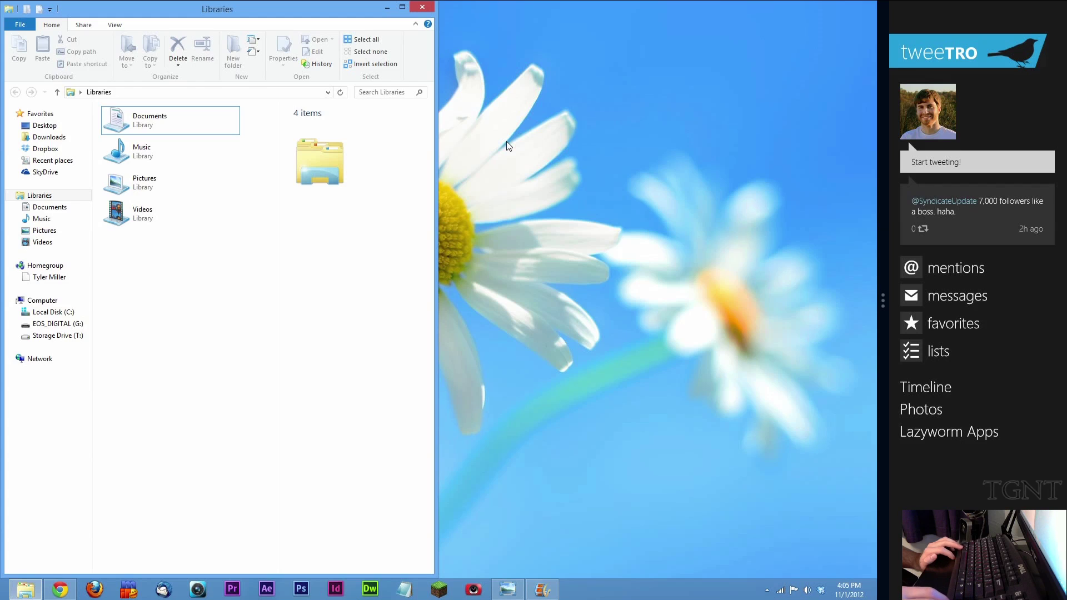
key("super+Right")
key("super+Right")
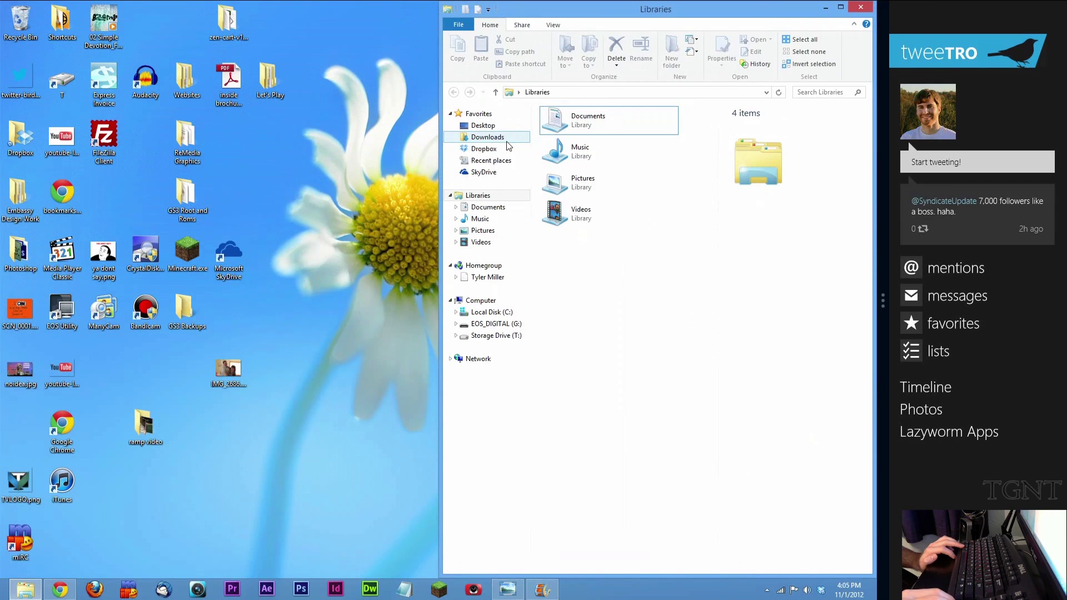
key("super+Left")
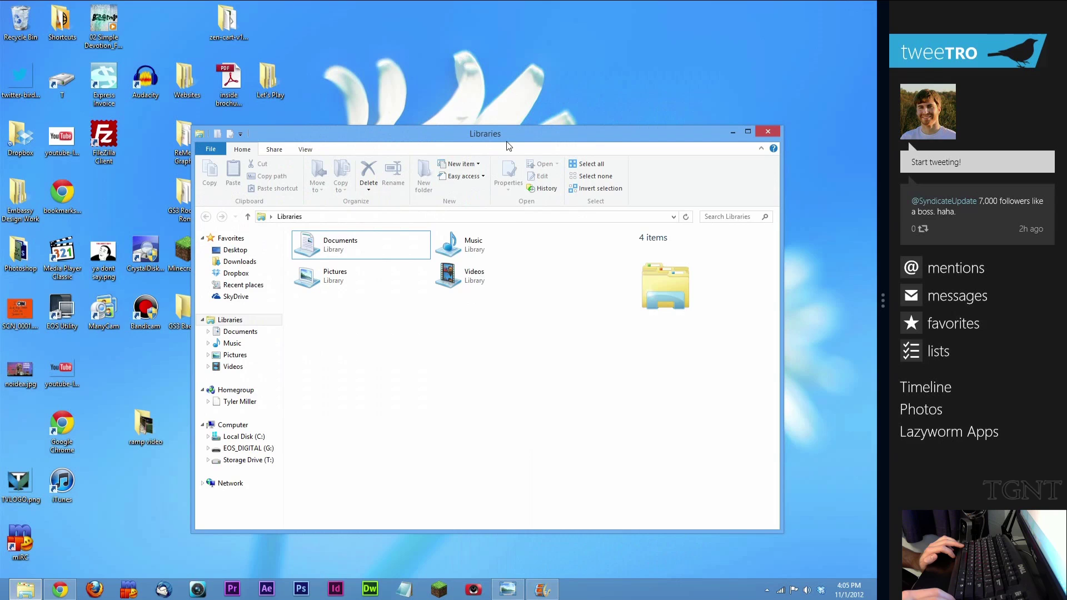
key("super+Left")
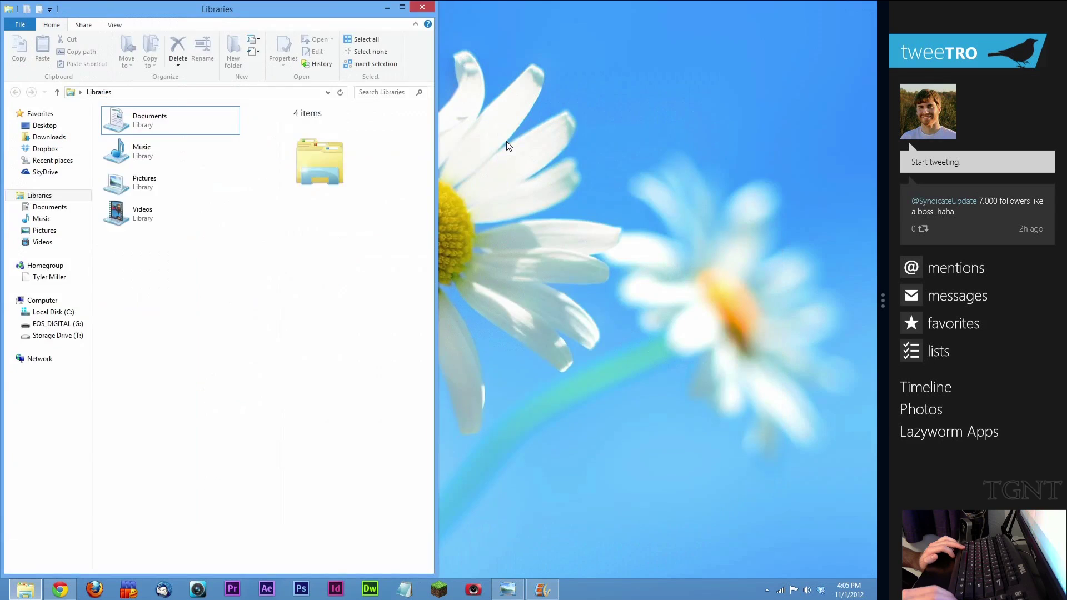
key("super+Left")
key("super+Right")
key("super+Right")
key("super+Down")
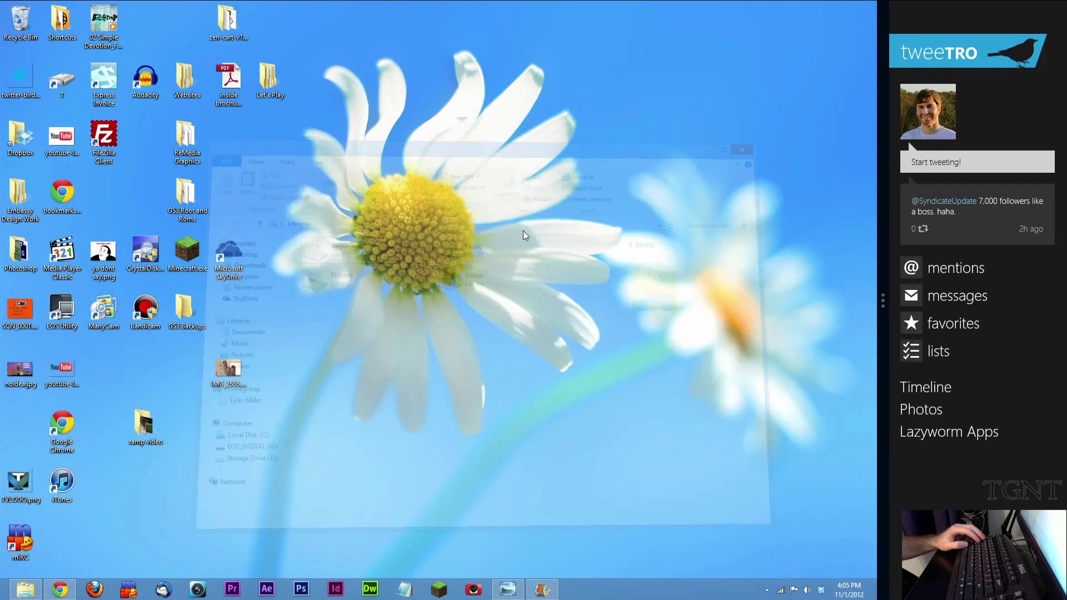
key("super+F1")
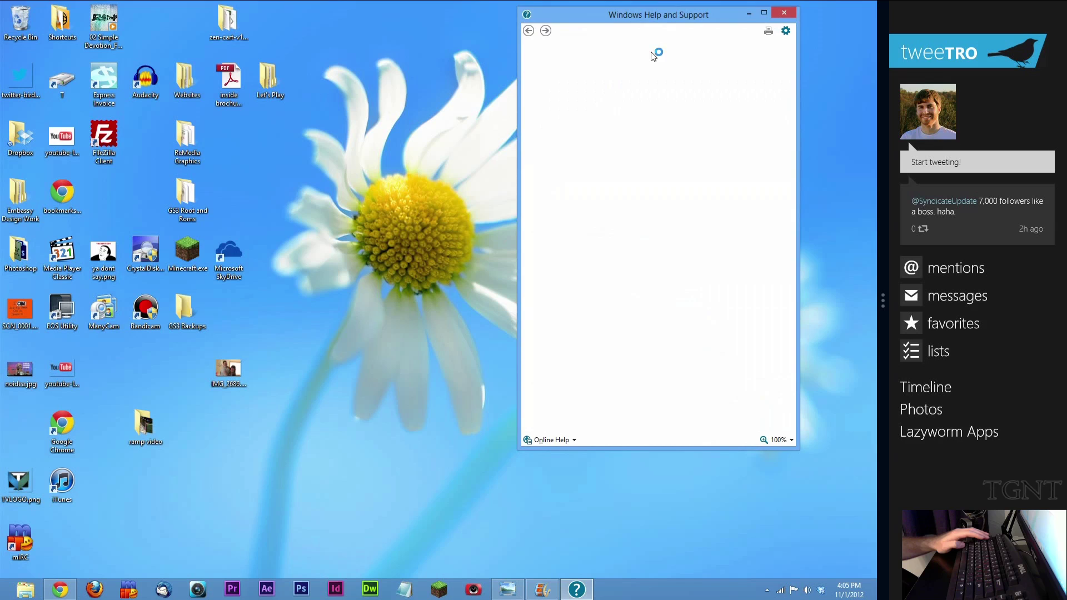
left_click(785, 15)
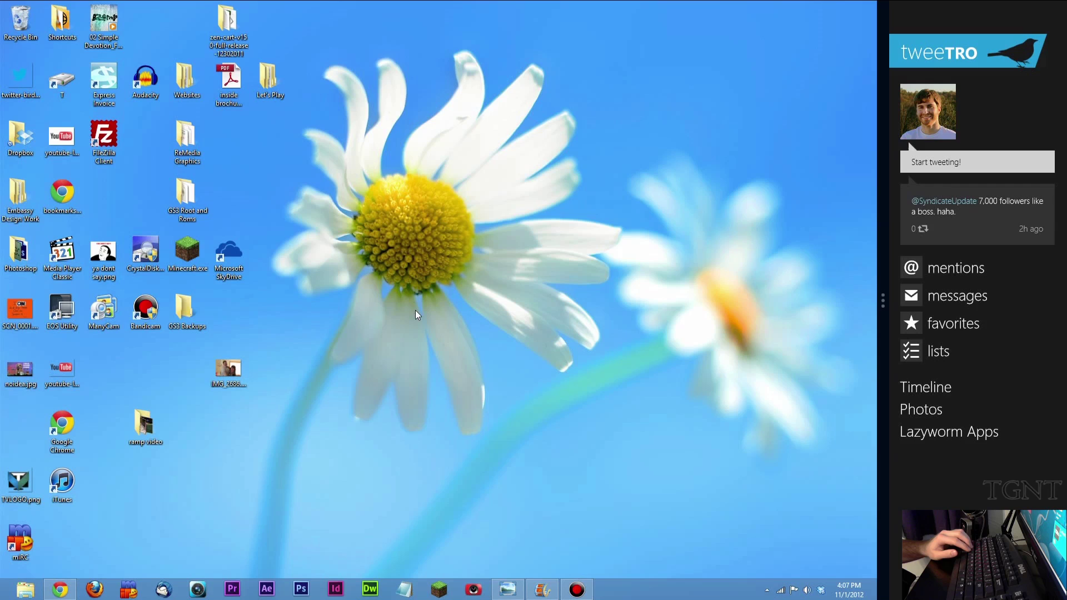
- Switch from the desktop to the tiled Start screen using the Windows key
key("super")
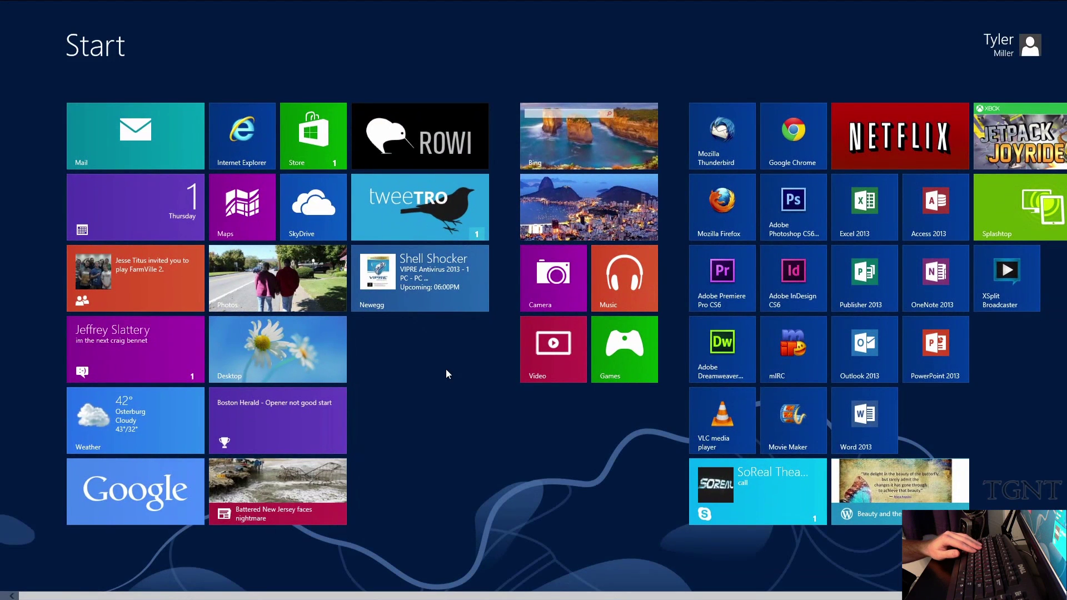